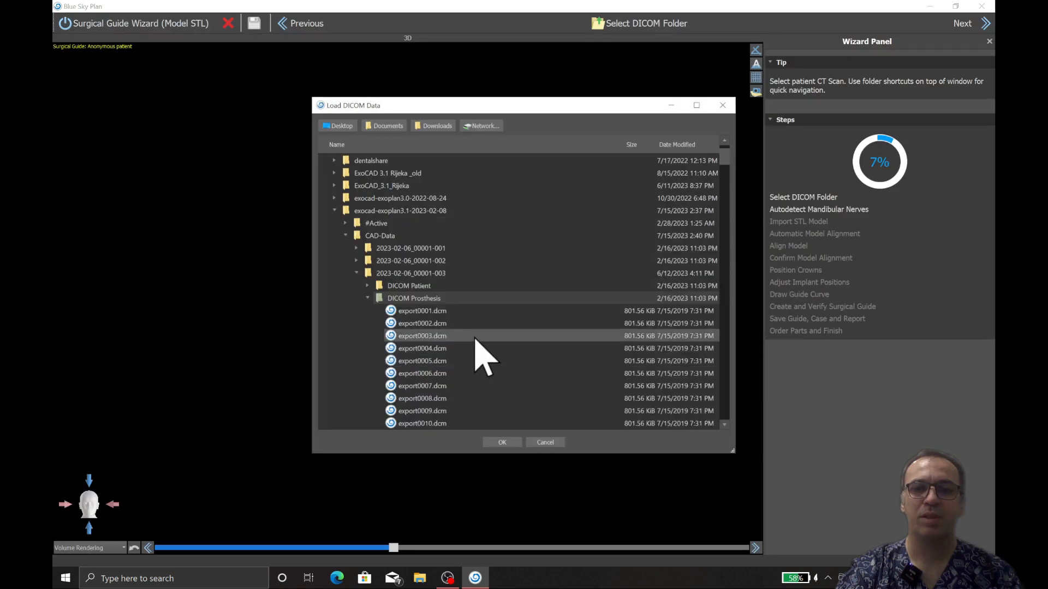
Step: Load the CT scan from the DICOM_Patient folder of case 2023-02-06_00001-002 and accept the default volume of interest
left_click(367, 273)
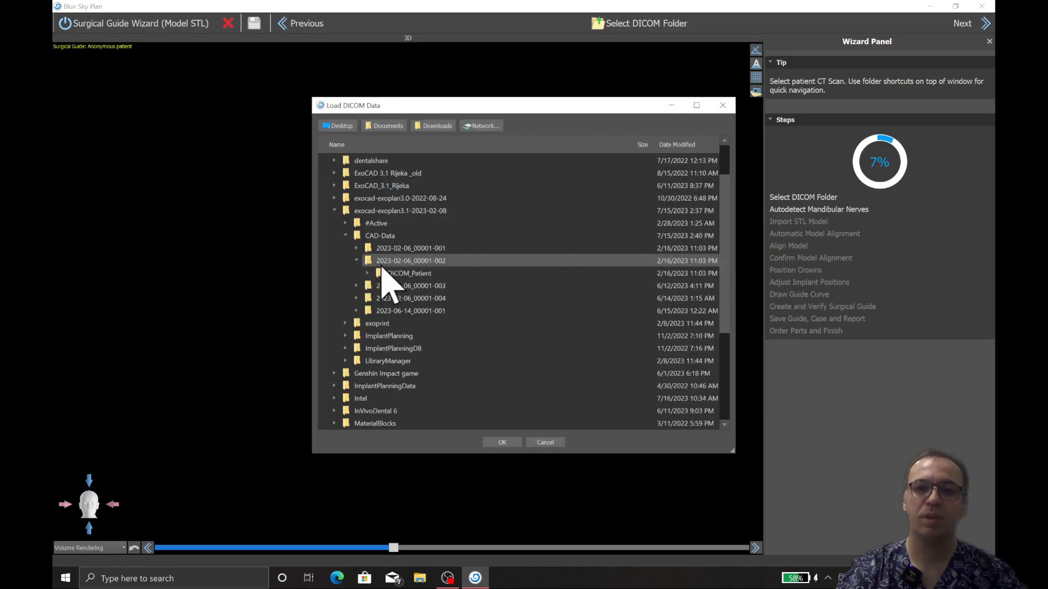
double_click(396, 272)
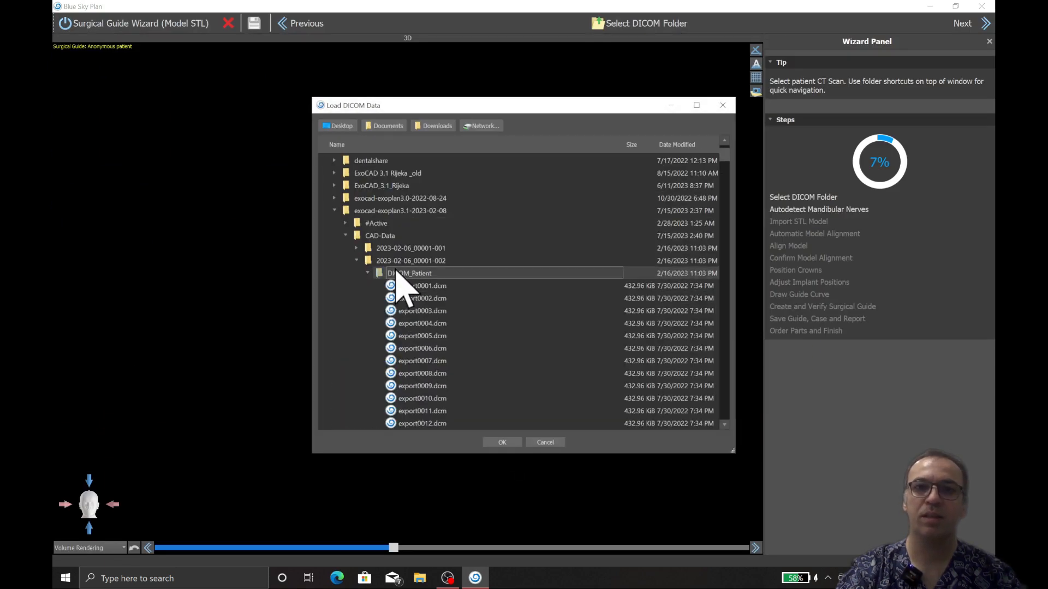
left_click(503, 443)
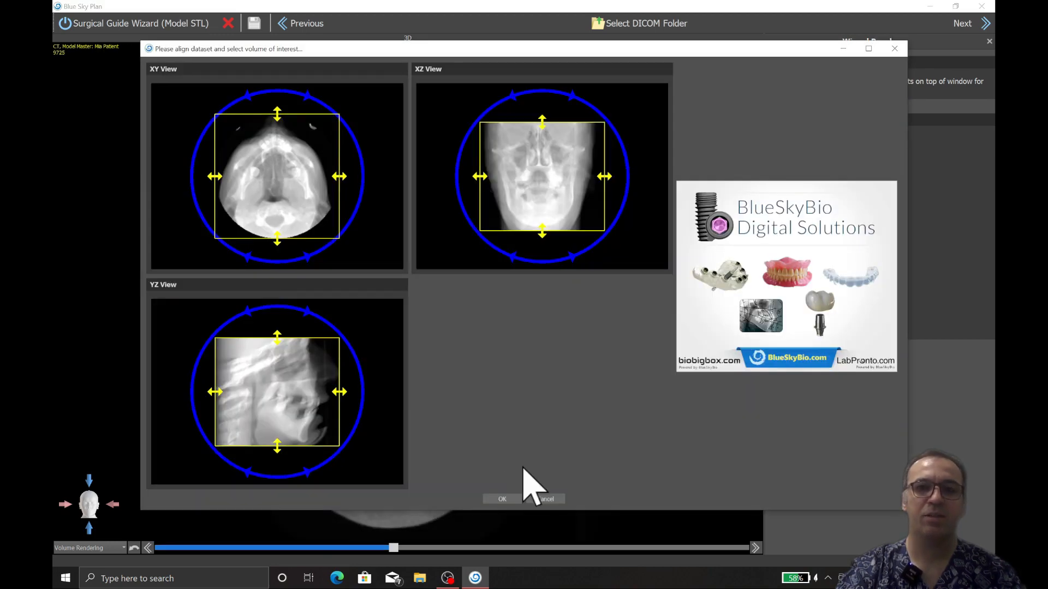
left_click(501, 498)
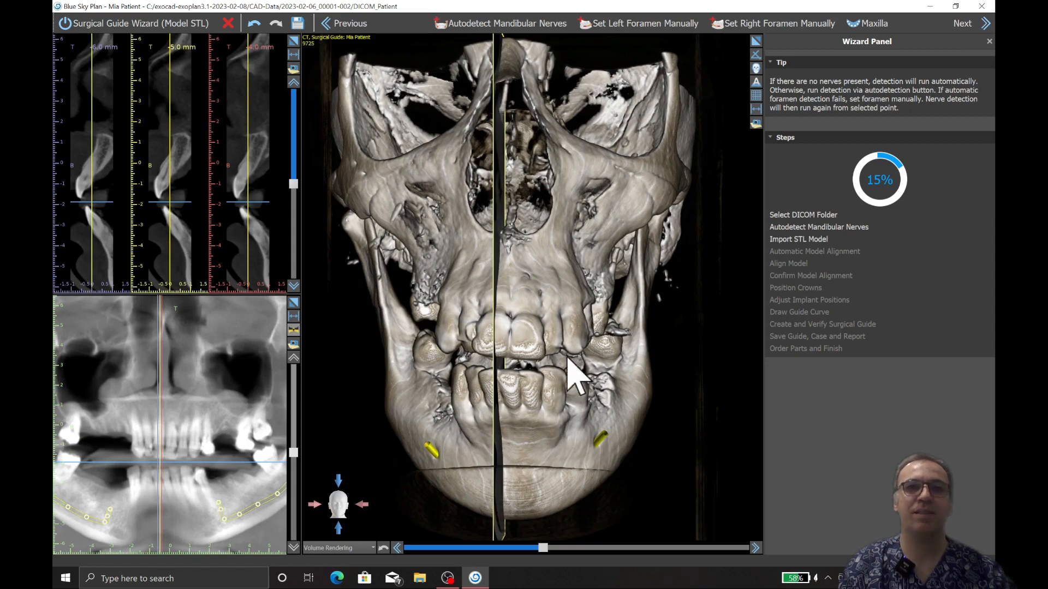
Step: Import 2023-02-06_00001-002-upperjaw.ply from drive C's exoplan 3.1 CAD-Data case folder and align it automatically to the maxilla
left_click(987, 23)
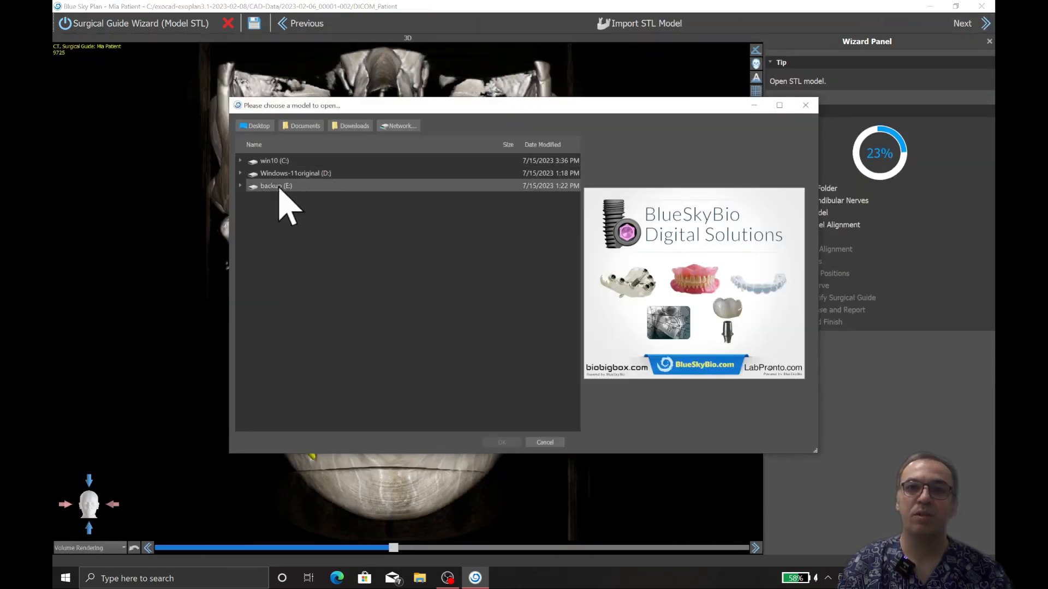
left_click(240, 185)
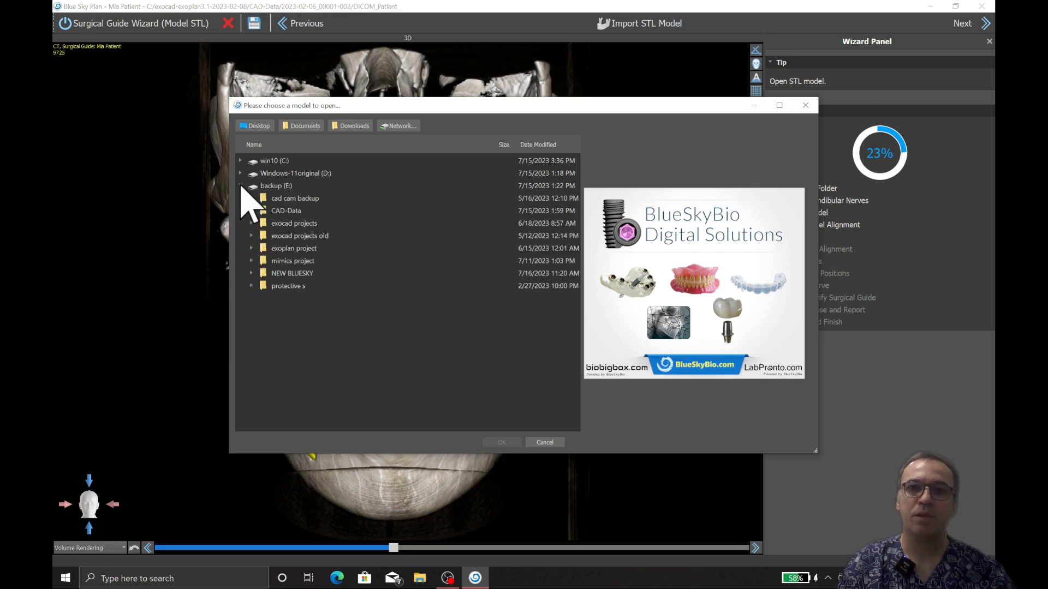
double_click(273, 174)
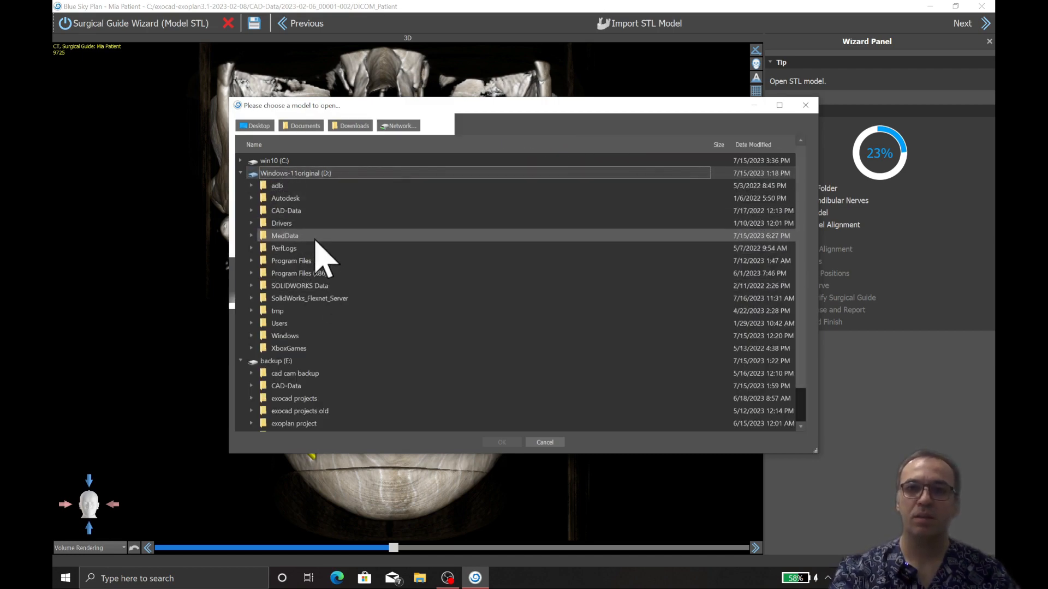
left_click(240, 160)
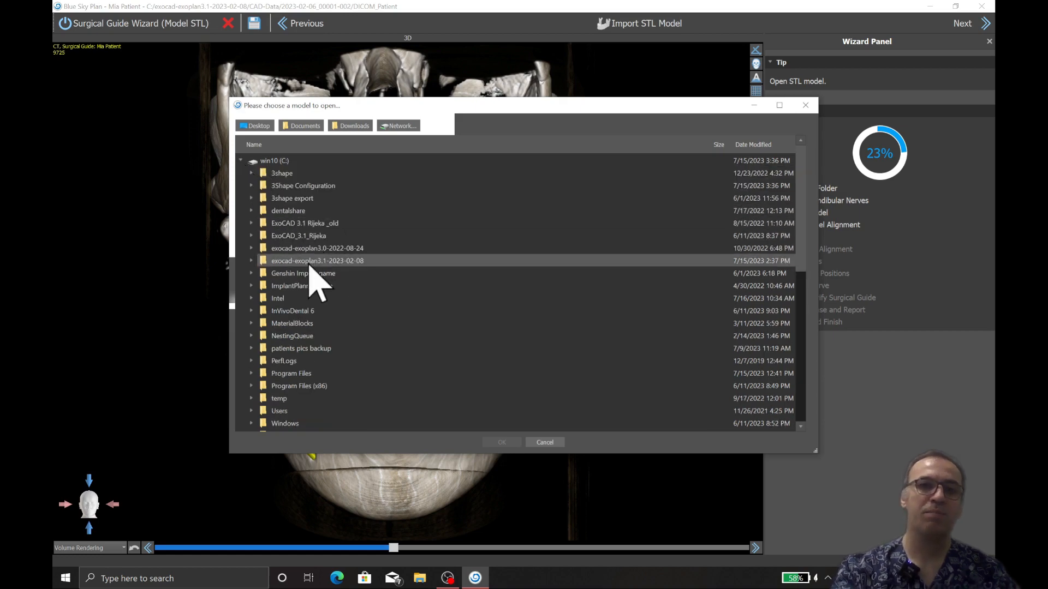
left_click(253, 261)
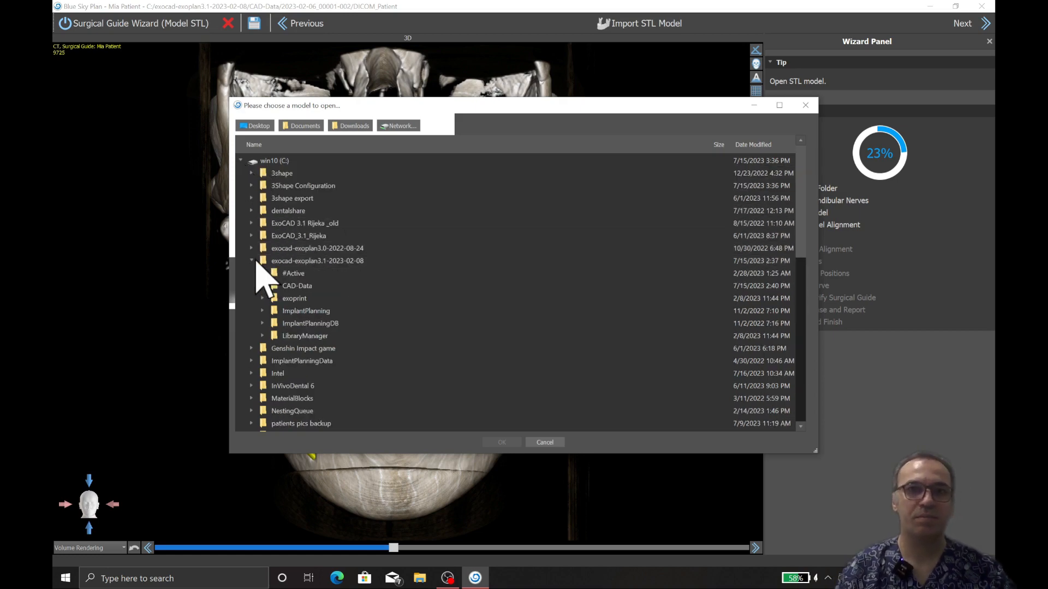
left_click(262, 286)
double_click(286, 312)
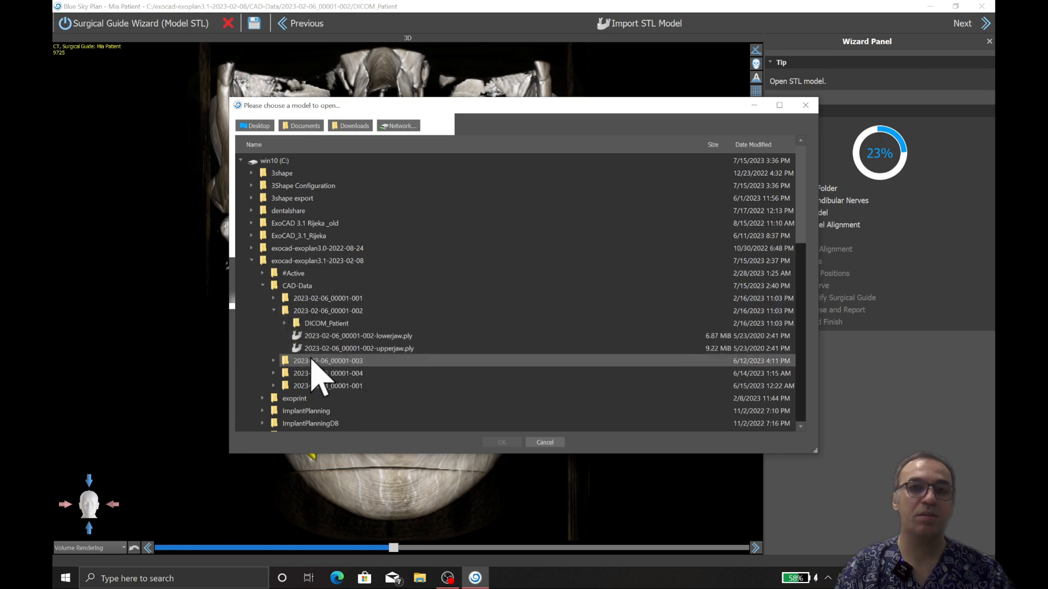
double_click(323, 350)
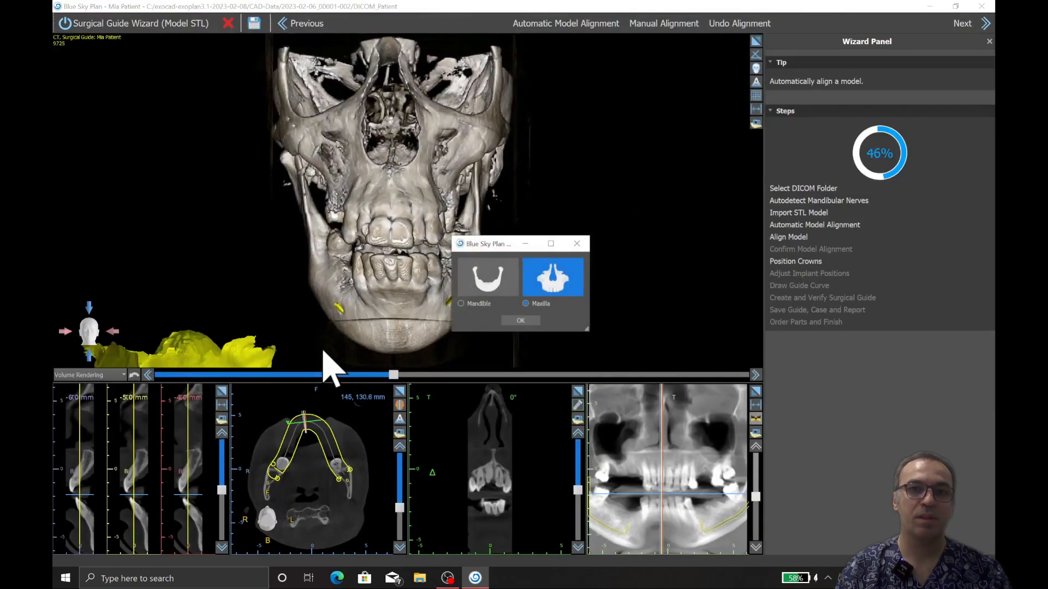
left_click(505, 321)
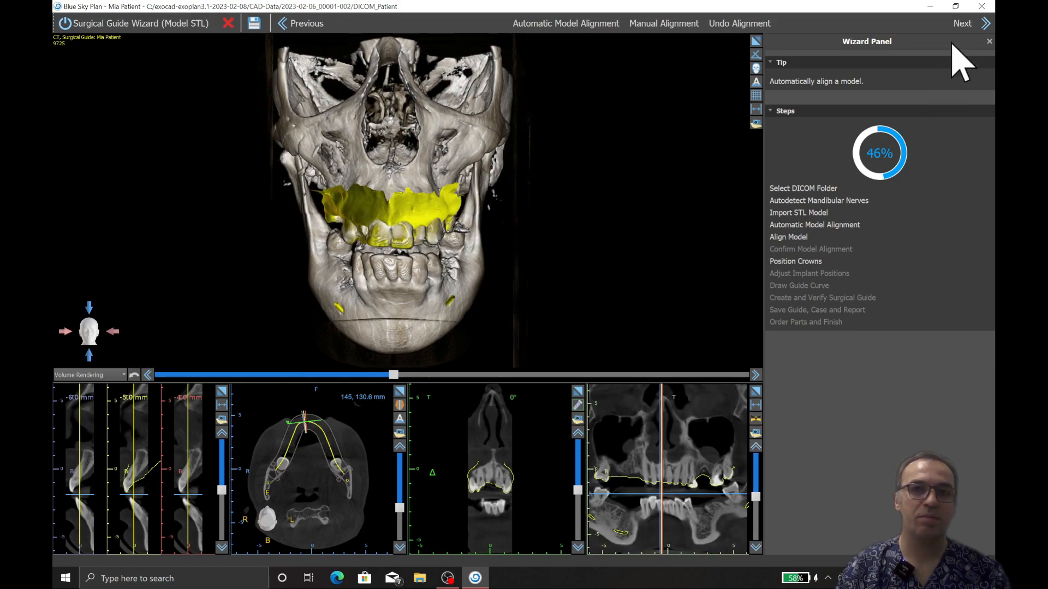
Step: Add a medium left maxillary first molar crown with a BIO | Forte IJHWT4313 implant, 4.30 mm diameter and 13 mm long
left_click(963, 24)
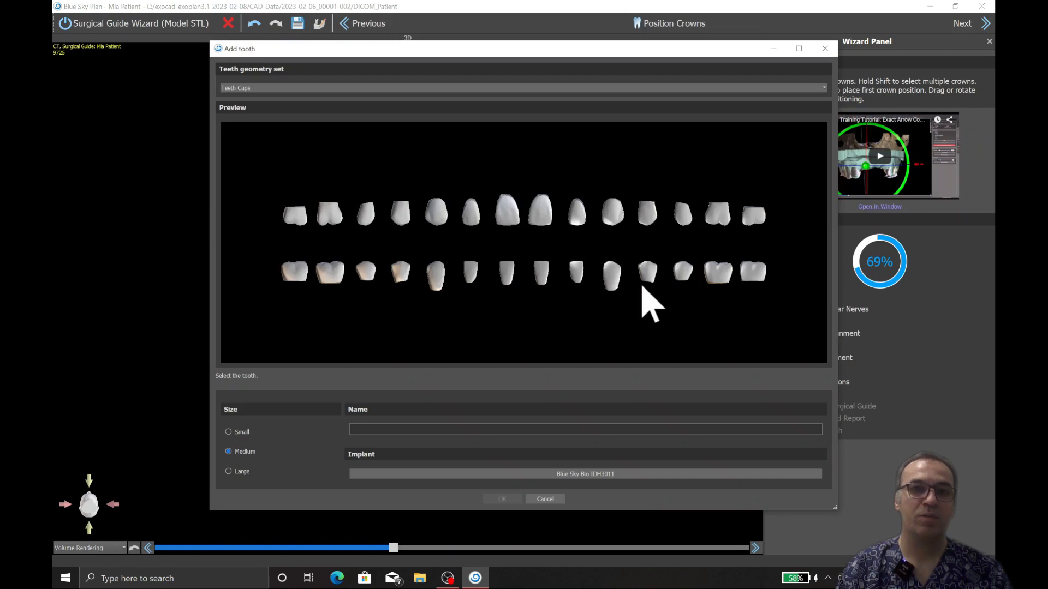
left_click(715, 215)
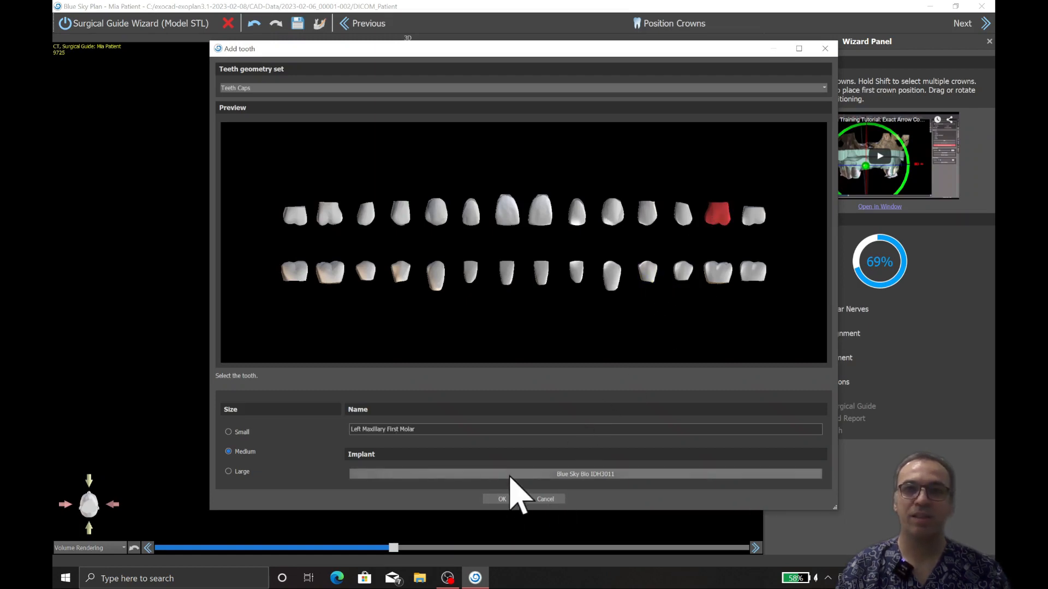
left_click(511, 474)
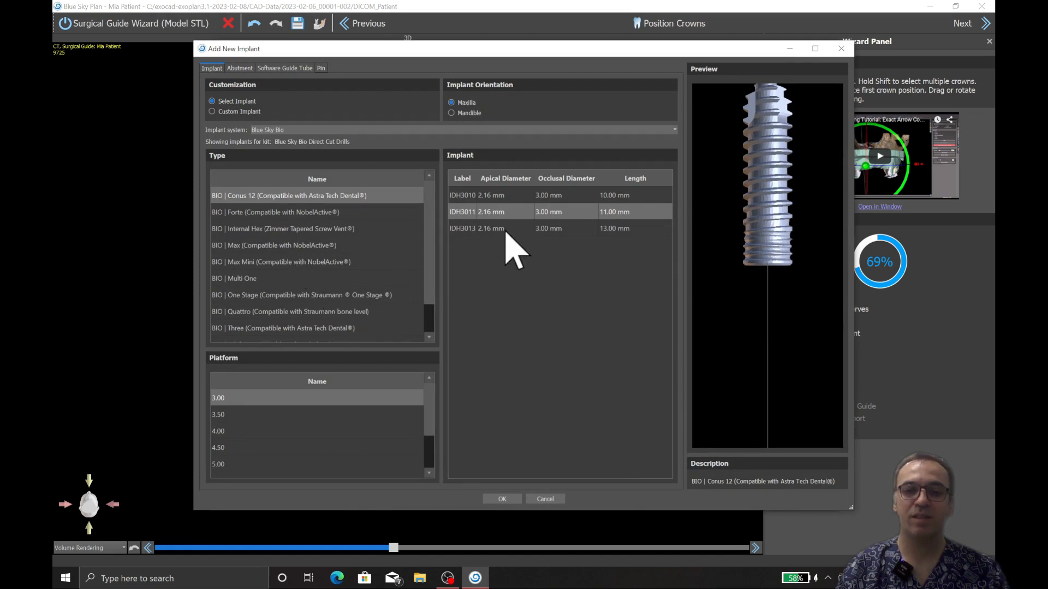
left_click(336, 213)
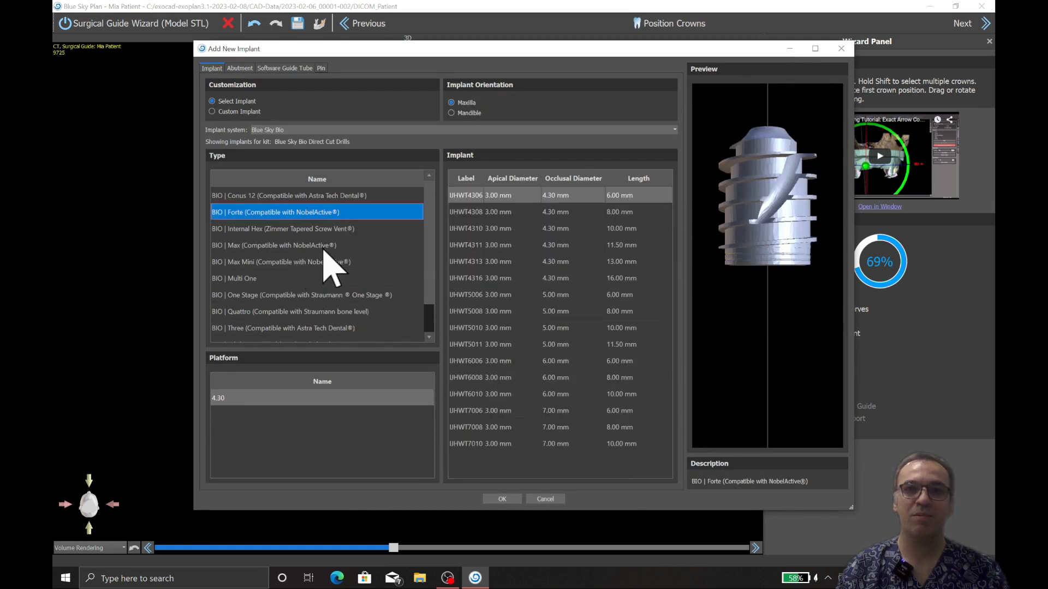
left_click(573, 262)
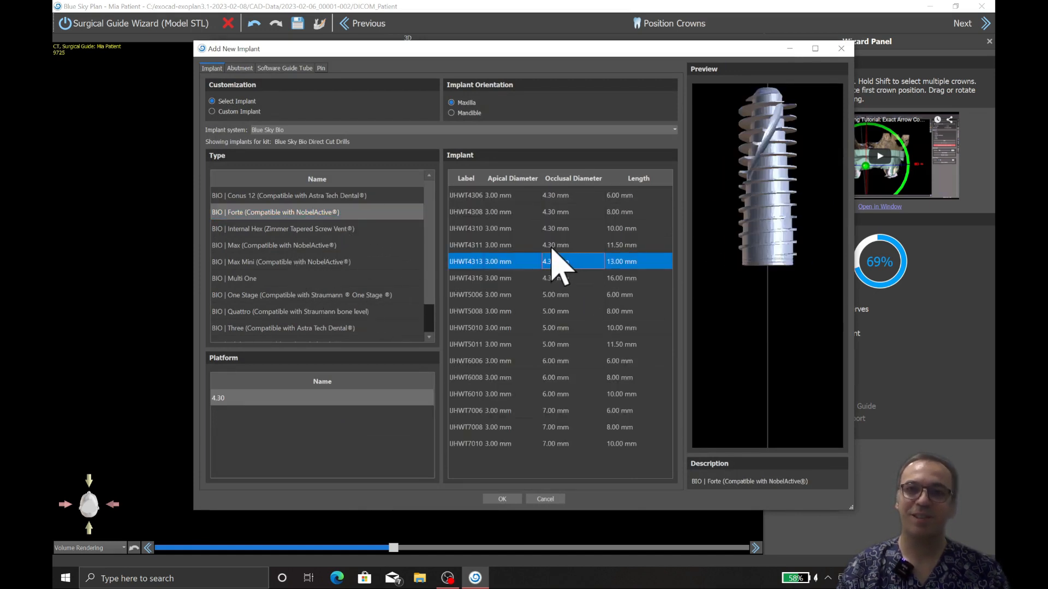
left_click(515, 499)
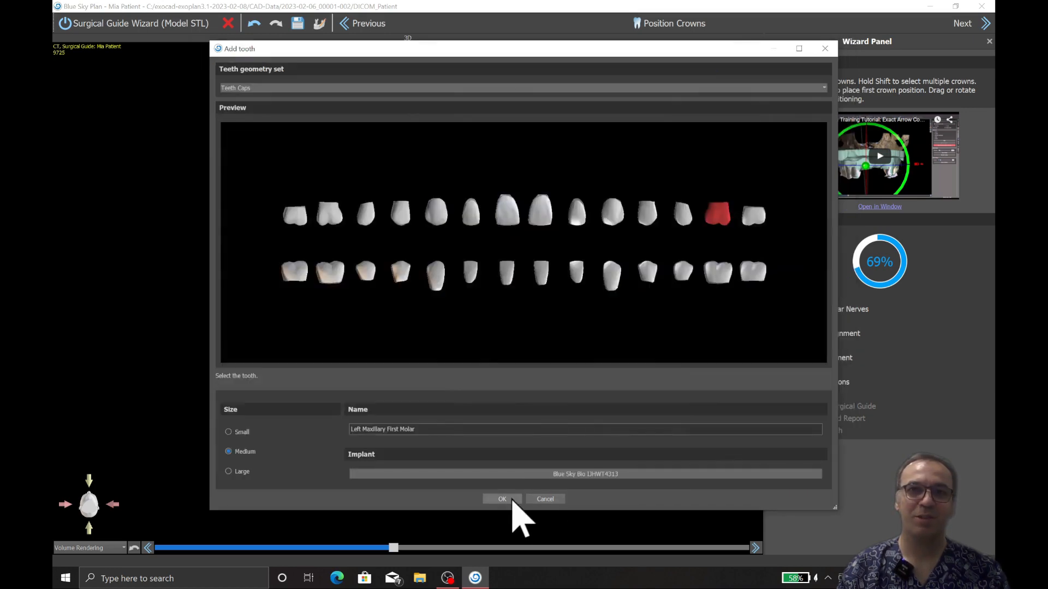
left_click(505, 501)
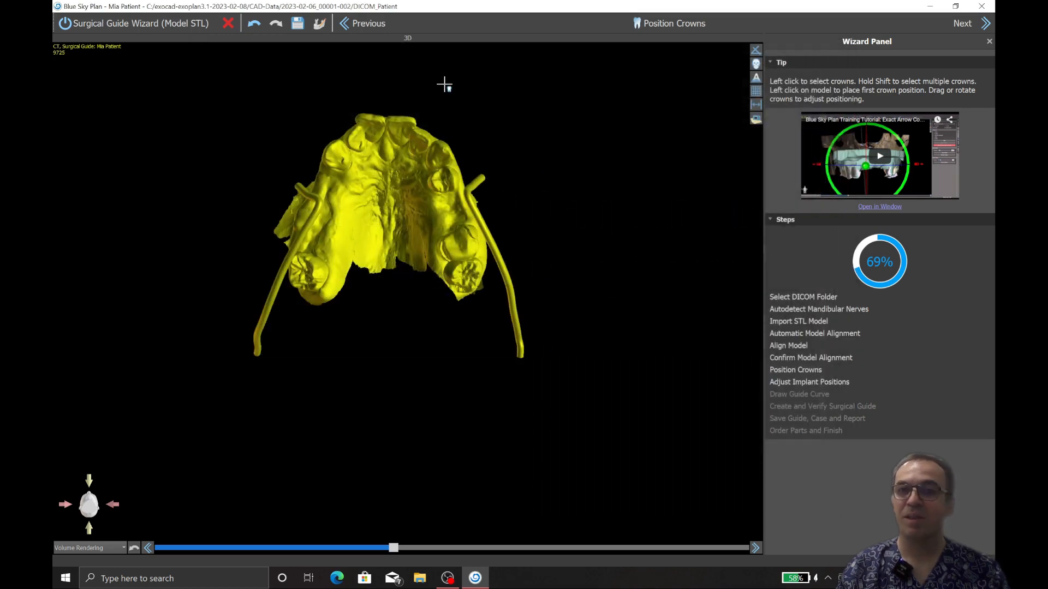
Step: Place the molar crown in the gap on the left side of the upper arch and shift it towards the premolar
left_click_drag(428, 84, 383, 235)
left_click(415, 256)
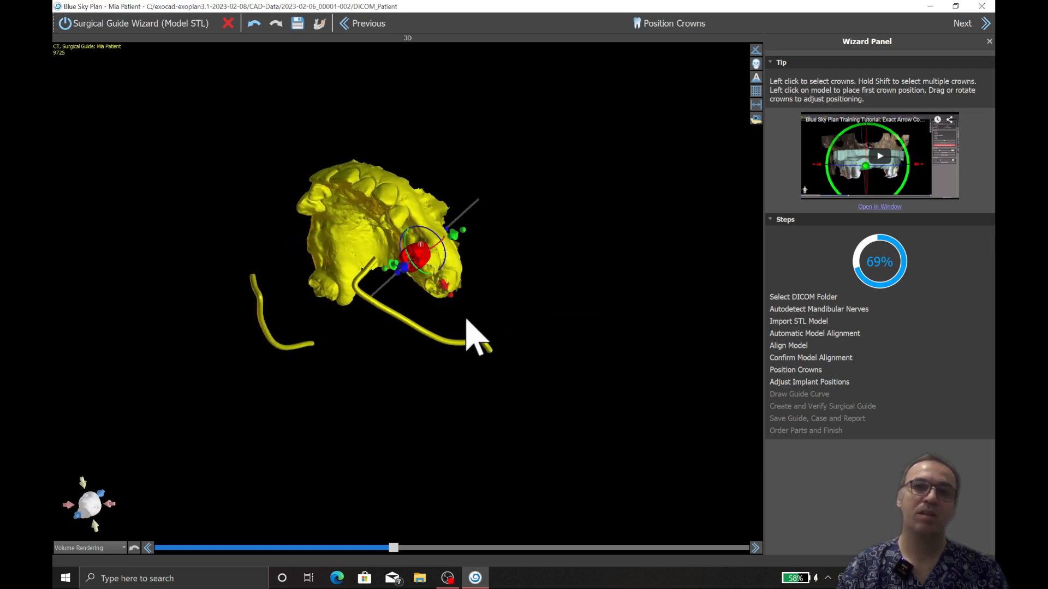
left_click_drag(419, 251, 410, 232)
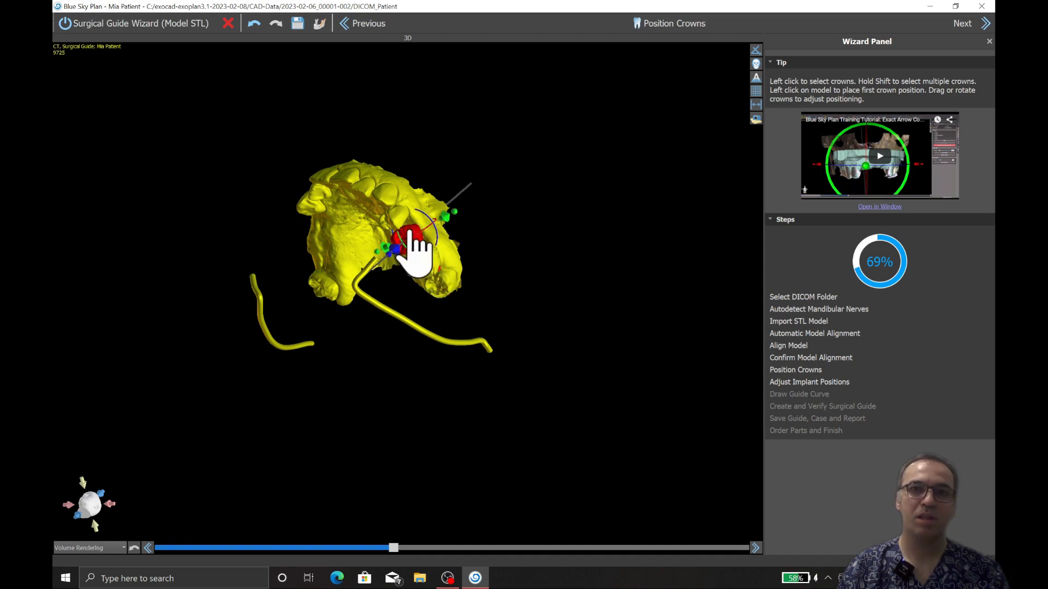
Step: Move and rotate the crown to line up with the teeth on either side of the gap
right_click_drag(463, 248, 578, 175)
scroll(529, 222, "up", 5)
right_click_drag(529, 222, 459, 309)
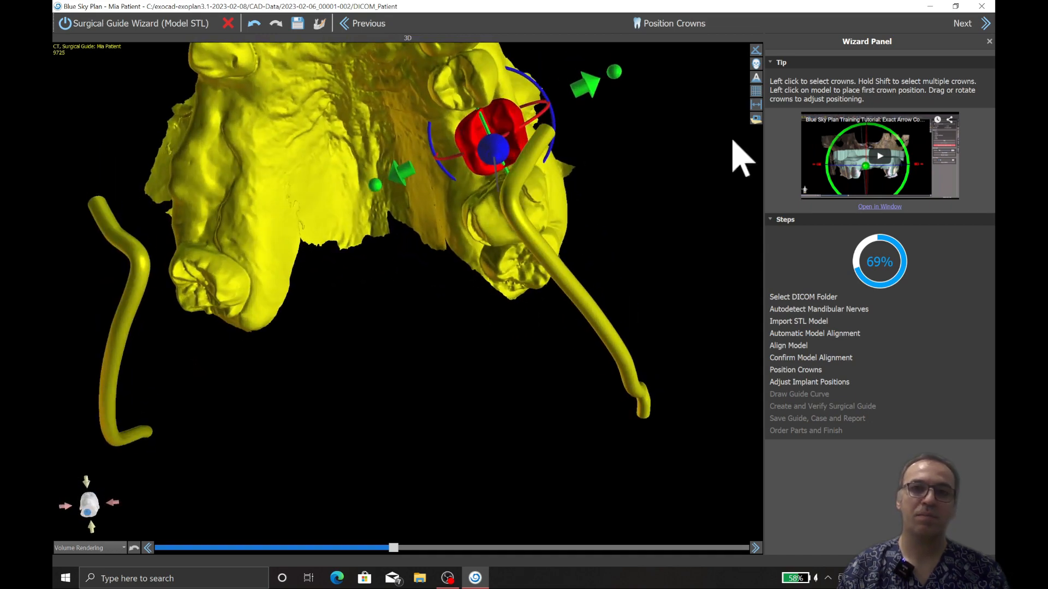
right_click_drag(588, 186, 555, 227)
mouse_move(447, 243)
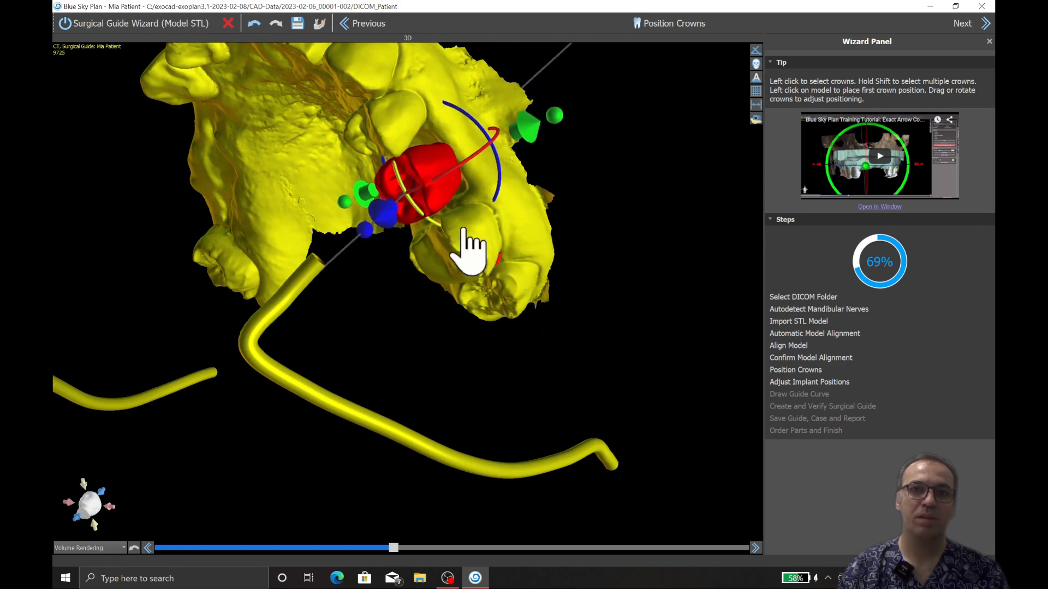
right_click_drag(507, 251, 473, 279)
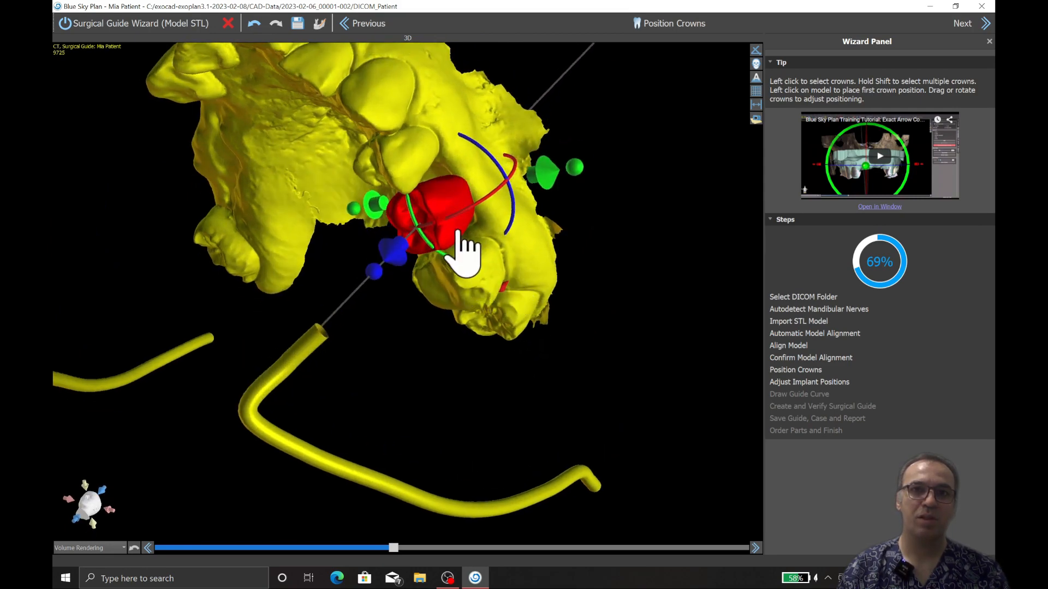
left_click_drag(461, 232, 384, 188)
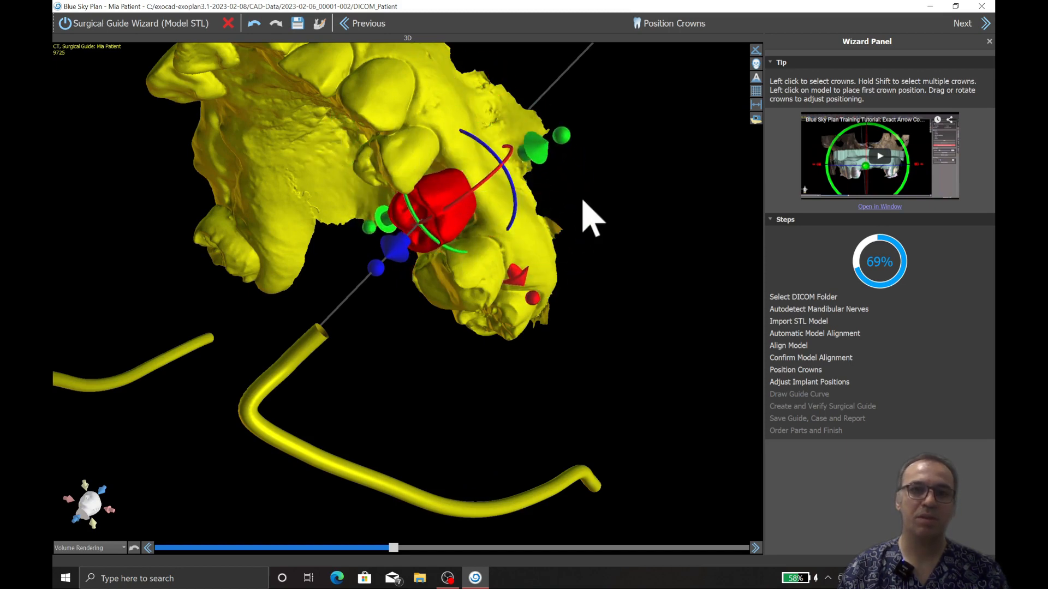
Step: Refine the crown's position along the arch and across the ridge between the premolar and the molar behind it
left_click_drag(589, 218, 498, 250)
left_click_drag(365, 265, 365, 269)
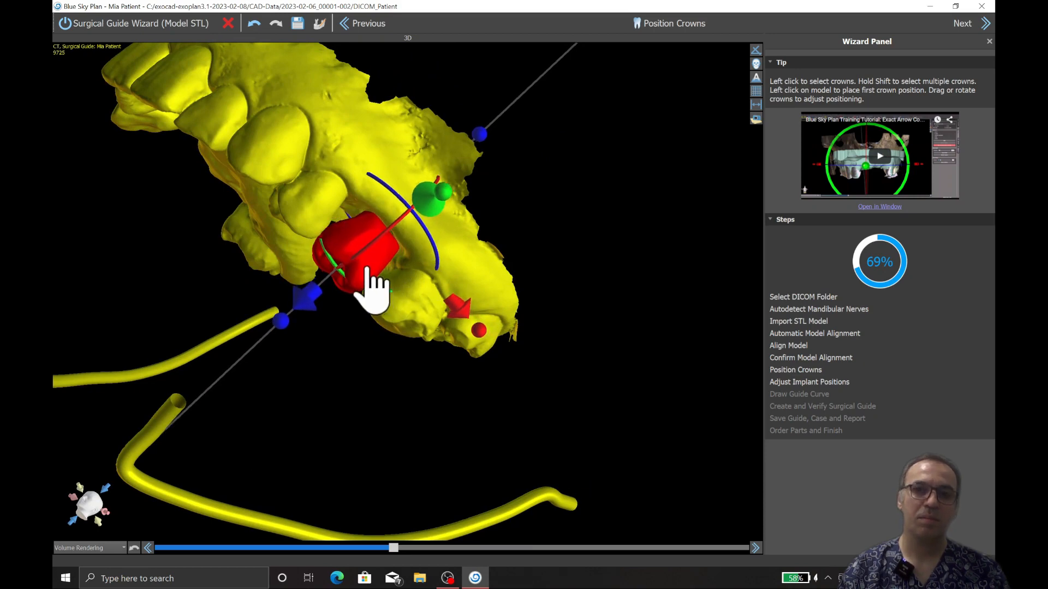
left_click_drag(405, 339, 447, 242)
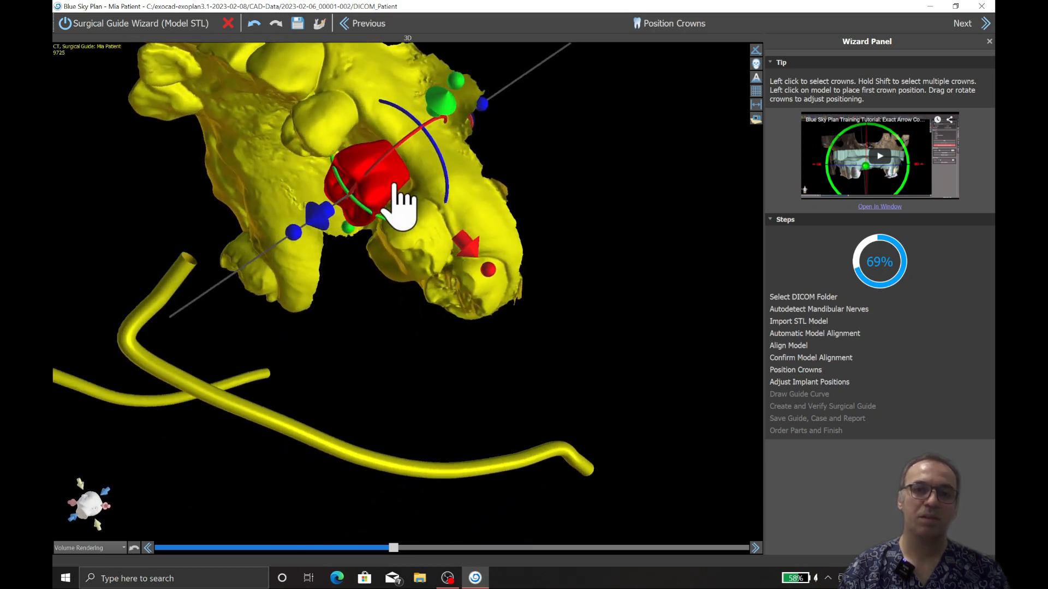
left_click_drag(398, 205, 532, 283)
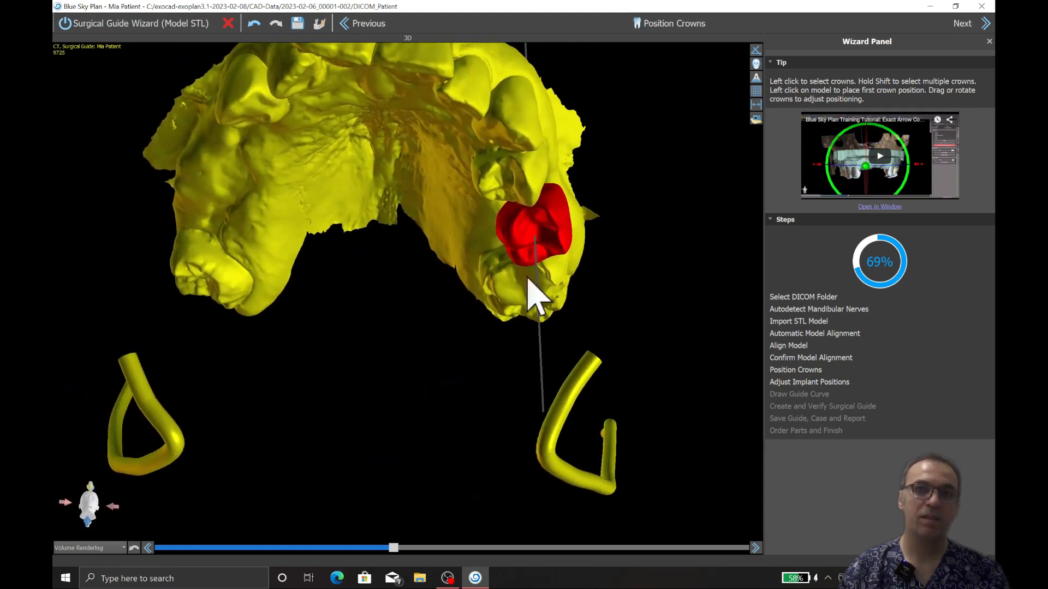
left_click(543, 284)
left_click_drag(572, 214, 538, 218)
left_click_drag(604, 261, 664, 335)
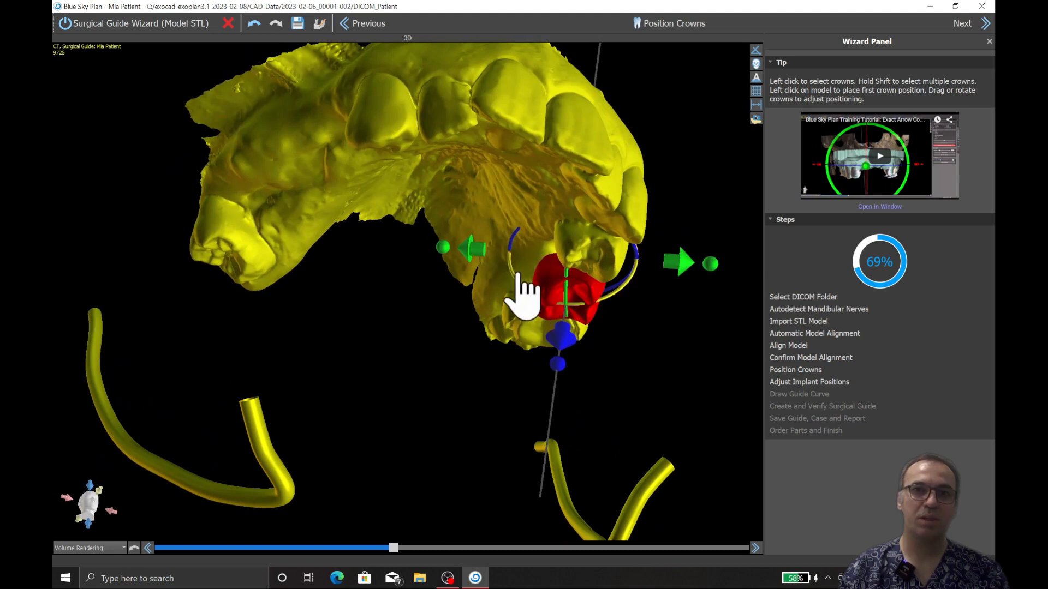
Step: Tilt the crown with its implant axis and adjust its height to match the neighbouring teeth
left_click_drag(519, 281, 547, 298)
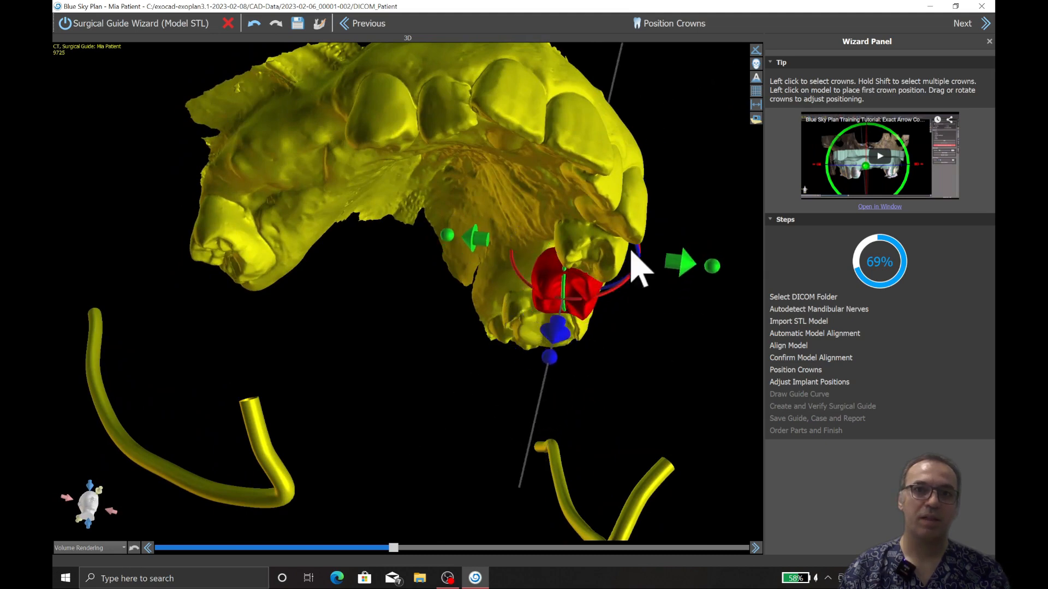
left_click_drag(631, 247, 343, 133)
left_click_drag(400, 279, 397, 260)
left_click_drag(273, 228, 400, 362)
left_click_drag(612, 356, 623, 361)
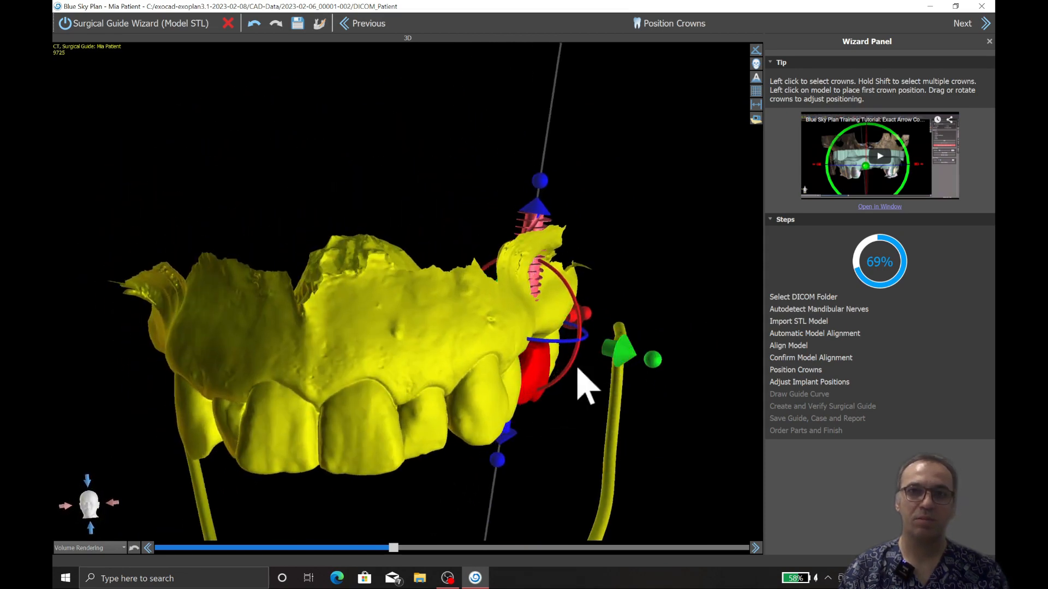
left_click_drag(538, 360, 537, 363)
Step: Check the crown and implant against the neighbouring teeth, deselect them and proceed to the implant position adjustment stage
left_click_drag(557, 403, 489, 281)
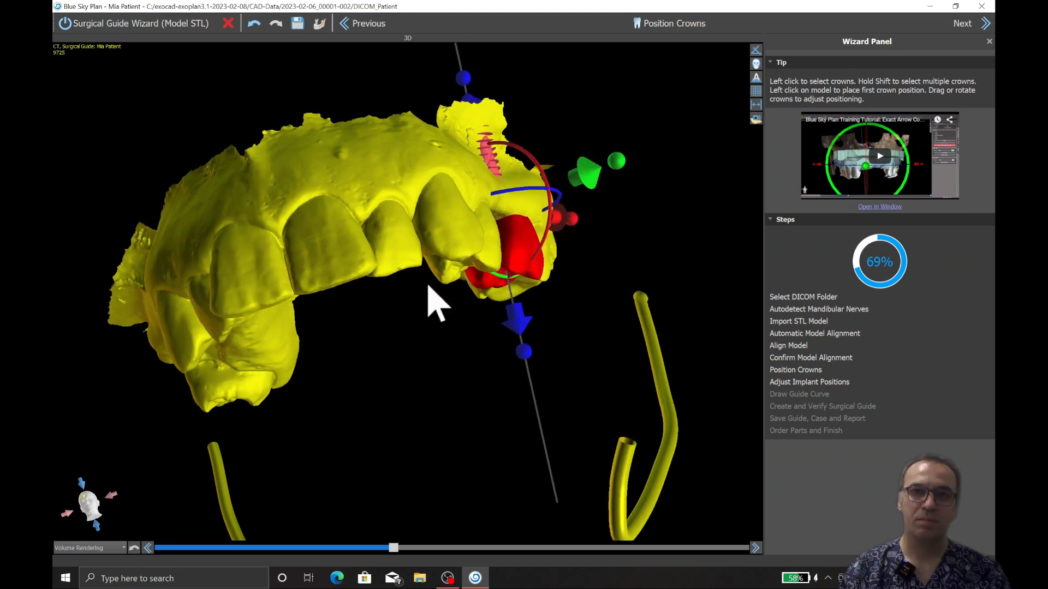
left_click_drag(428, 297, 386, 311)
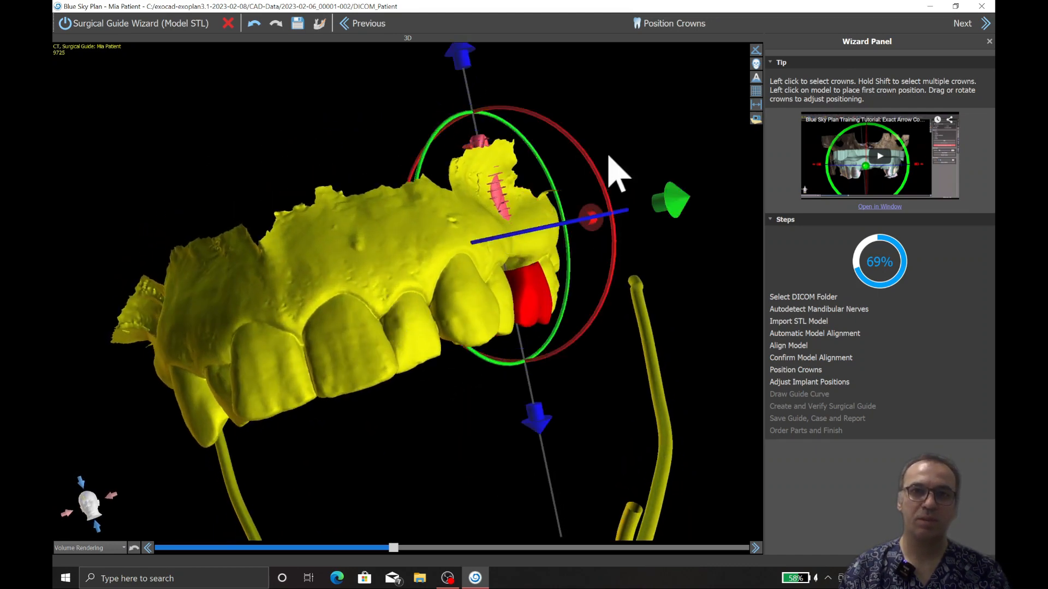
left_click_drag(613, 169, 703, 203)
left_click(709, 218)
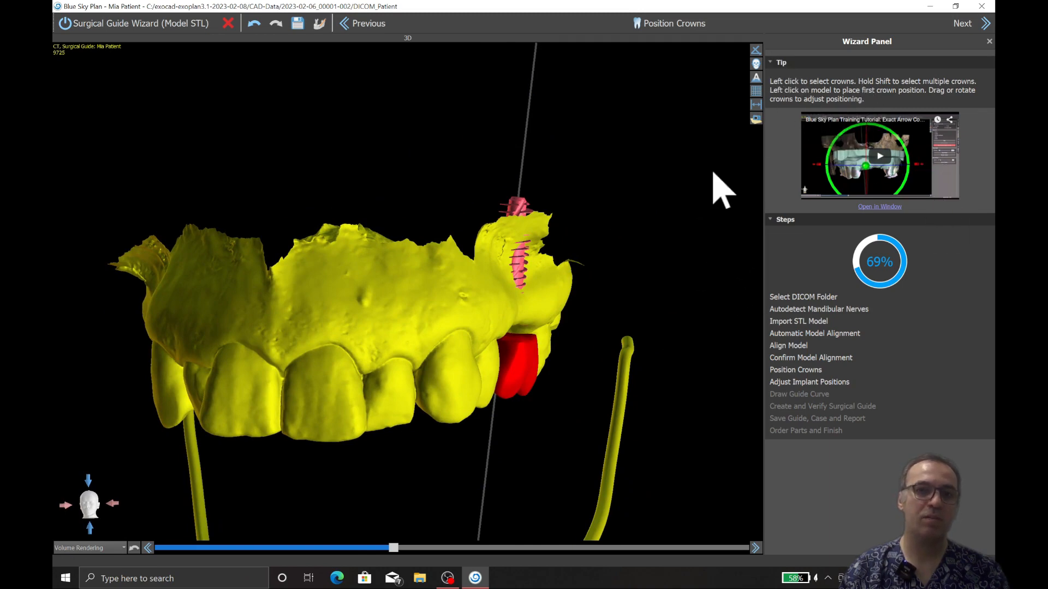
left_click(986, 23)
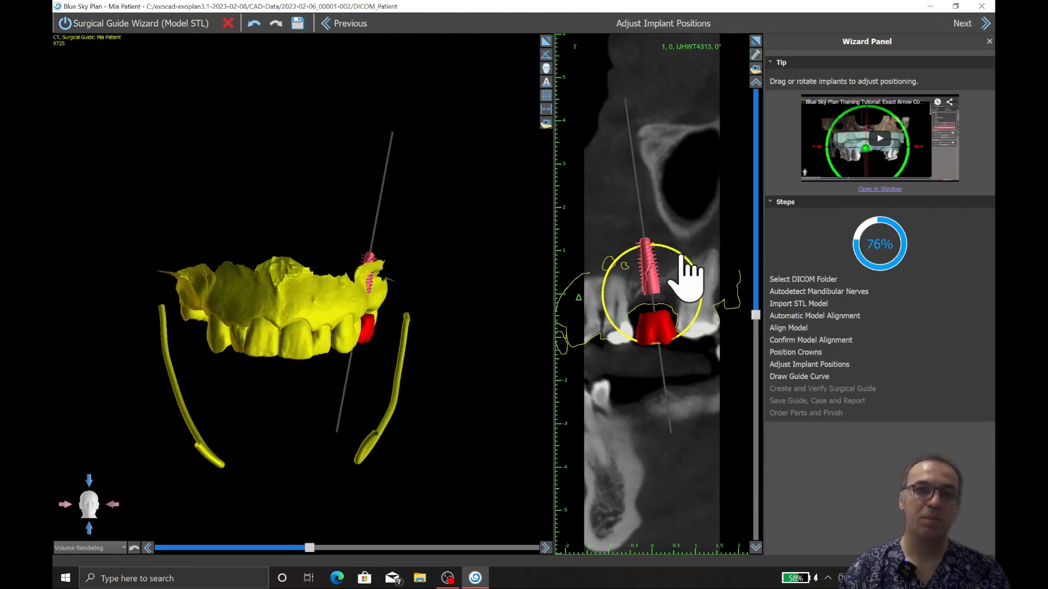
Step: Tilt the implant more upright between the neighbouring teeth in the cross-section and check it on the slice turned to -5°
left_click_drag(688, 272, 676, 281)
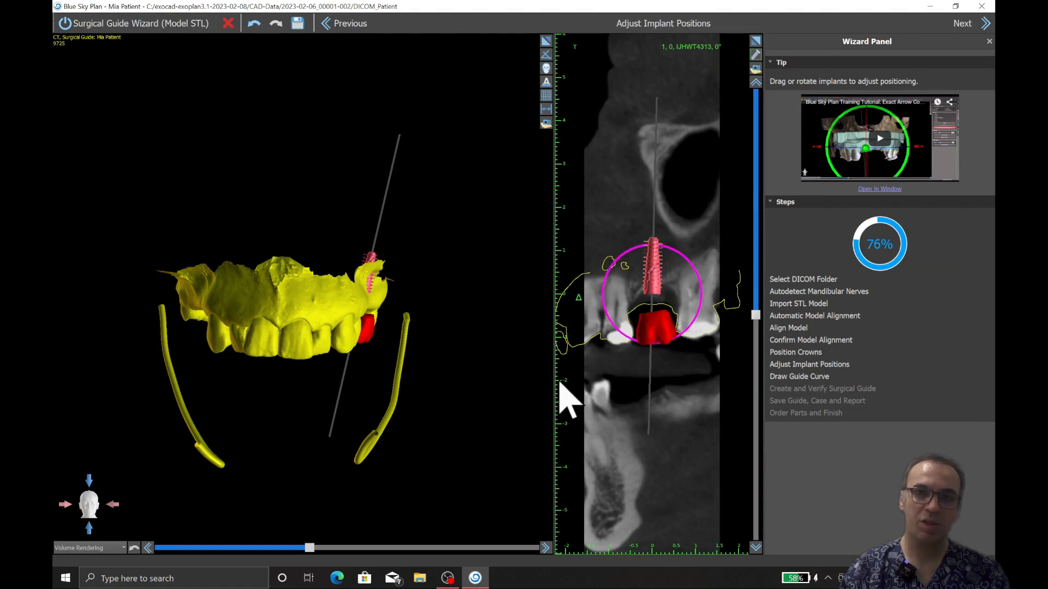
scroll(666, 282, "down", 2)
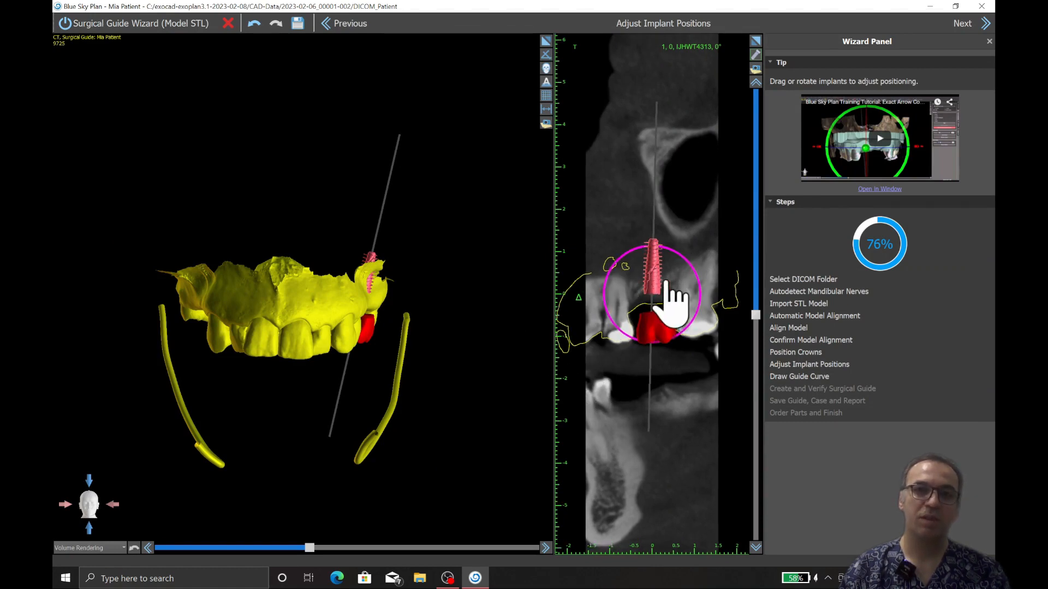
scroll(709, 202, "up", 1)
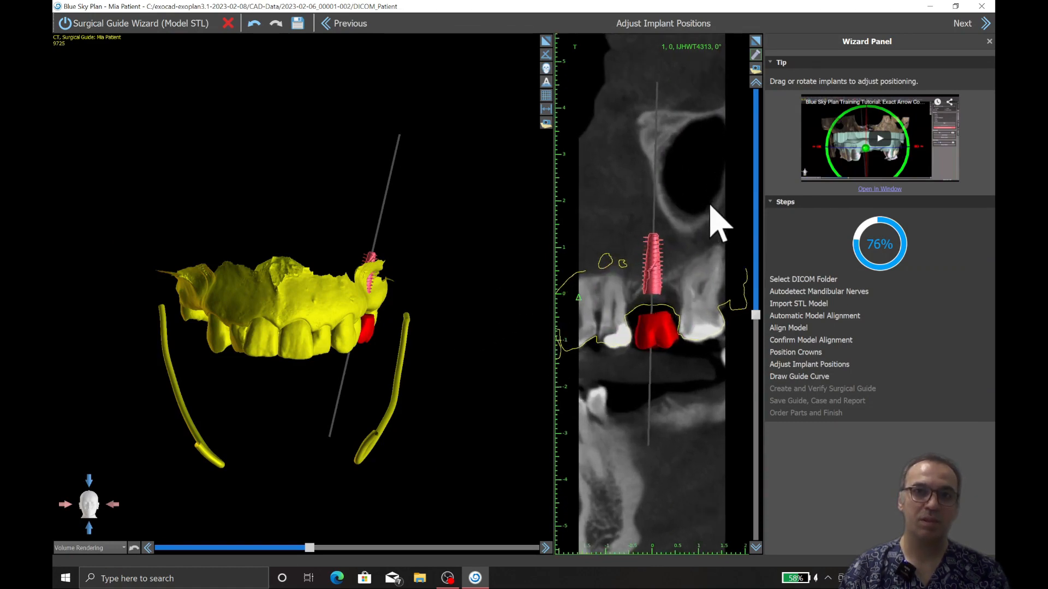
scroll(709, 203, "down", 2)
mouse_move(755, 315)
left_mouse_down()
mouse_move(758, 297)
mouse_move(759, 324)
left_mouse_up()
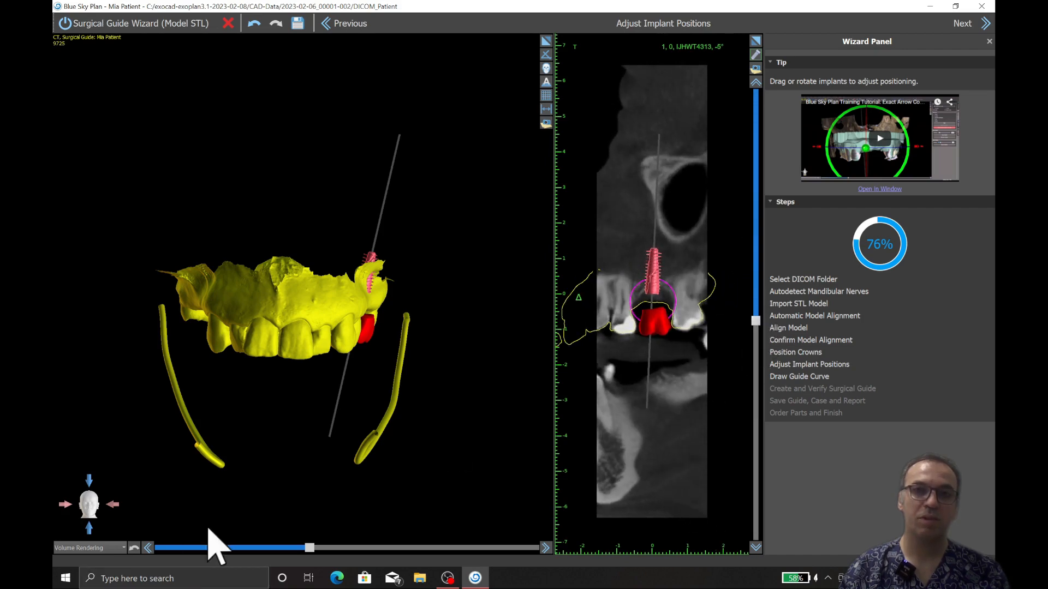
mouse_move(307, 550)
left_mouse_down()
mouse_move(355, 554)
mouse_move(320, 549)
left_mouse_up()
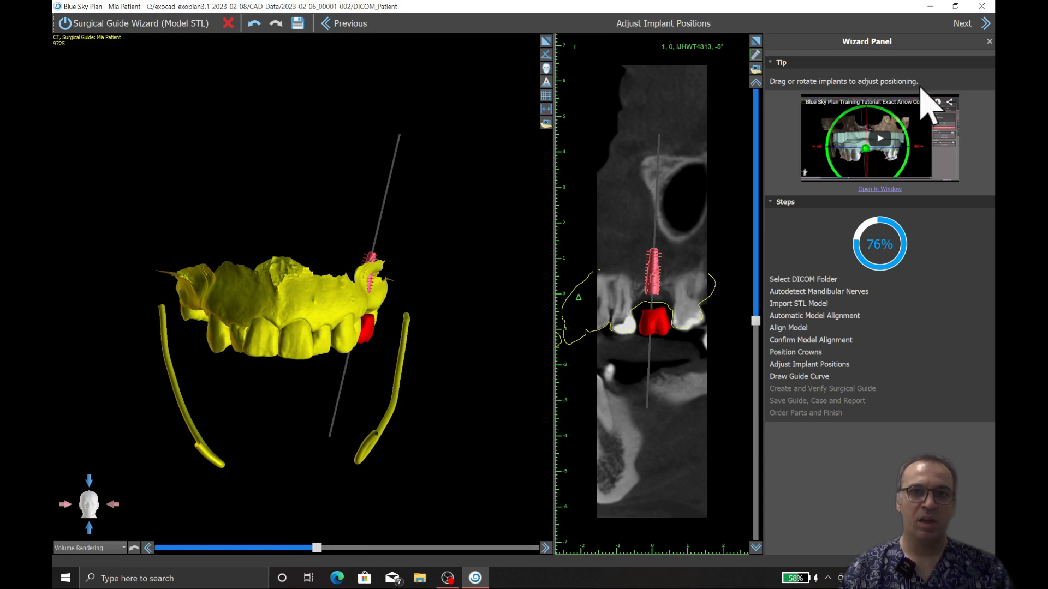
Step: Look ahead to the guide curve stage, return to implant positioning and rotate the implant relative to the crown in the 3D model
left_click(967, 30)
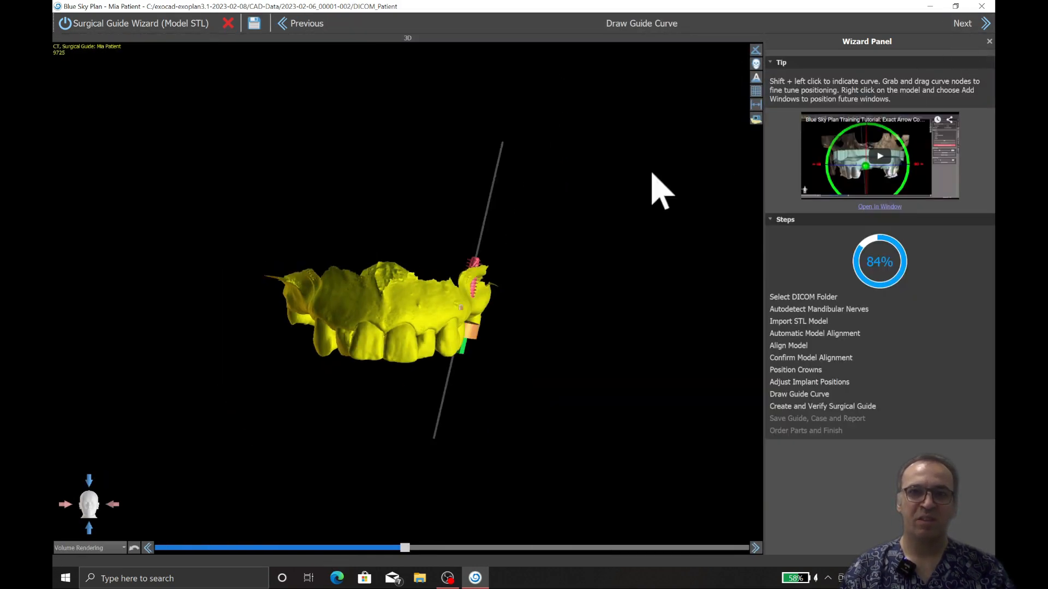
left_click(299, 24)
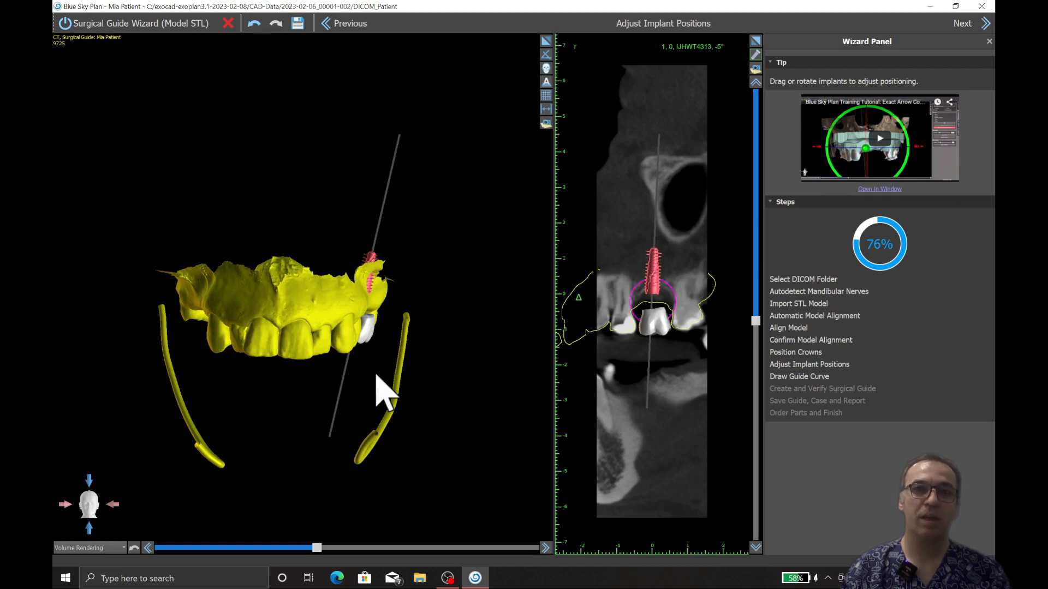
left_click_drag(376, 375, 284, 382)
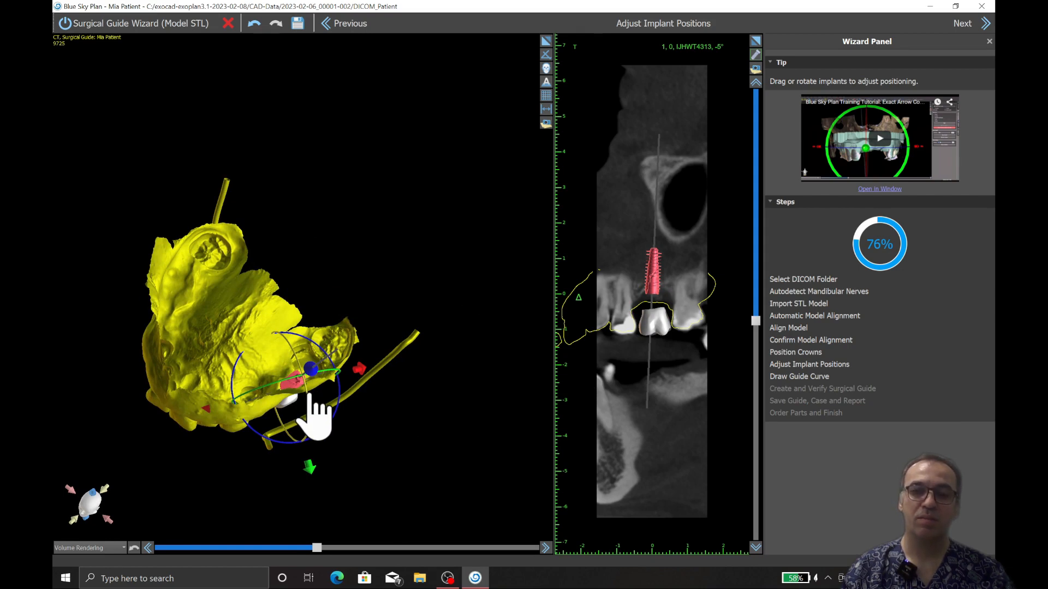
left_click_drag(316, 414, 304, 397)
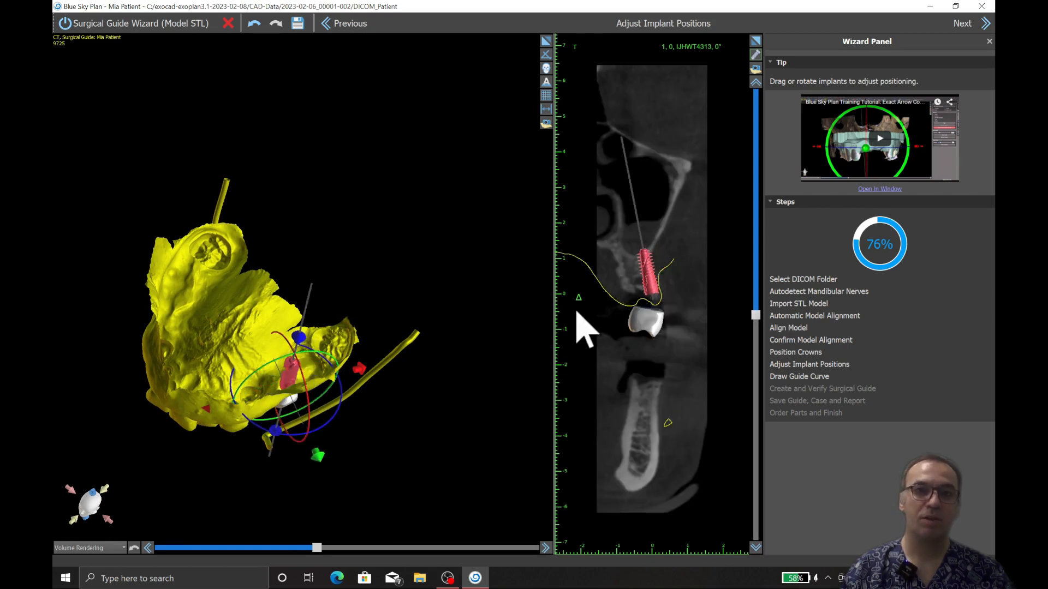
left_click_drag(415, 377, 365, 354)
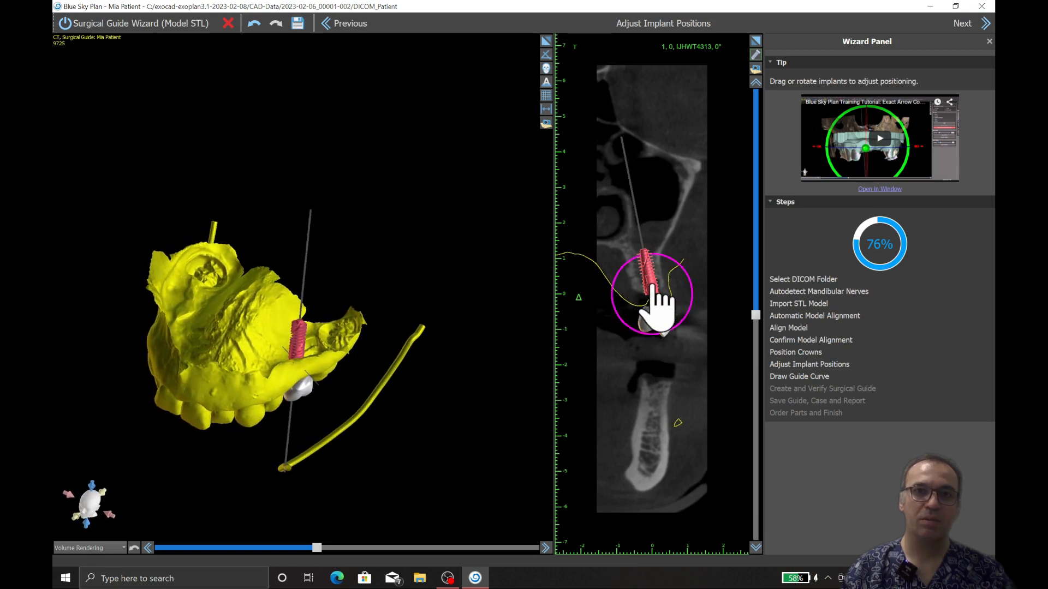
left_click_drag(402, 346, 491, 332)
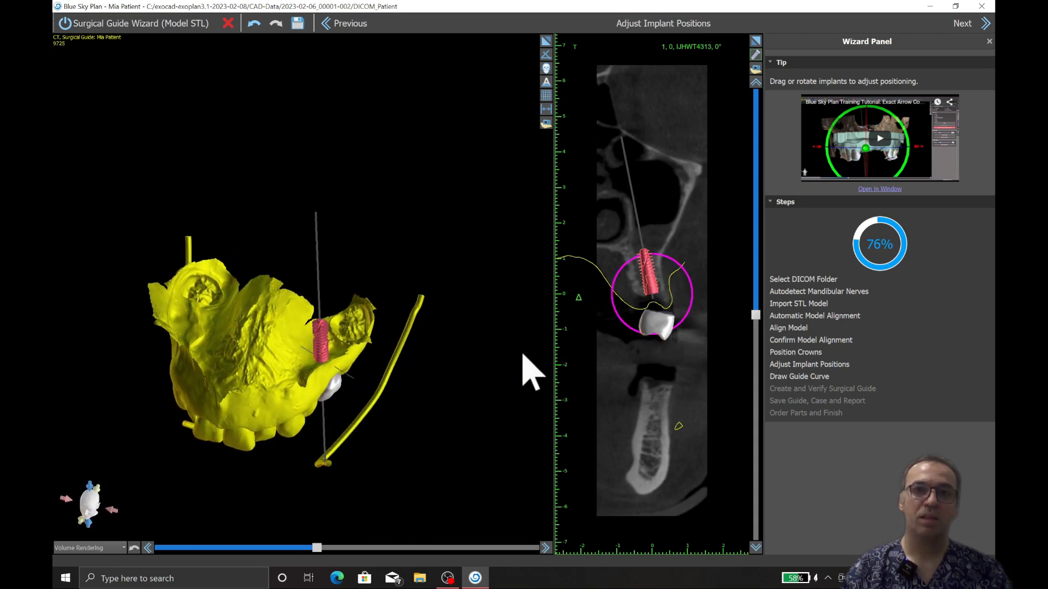
left_click_drag(474, 381, 365, 383)
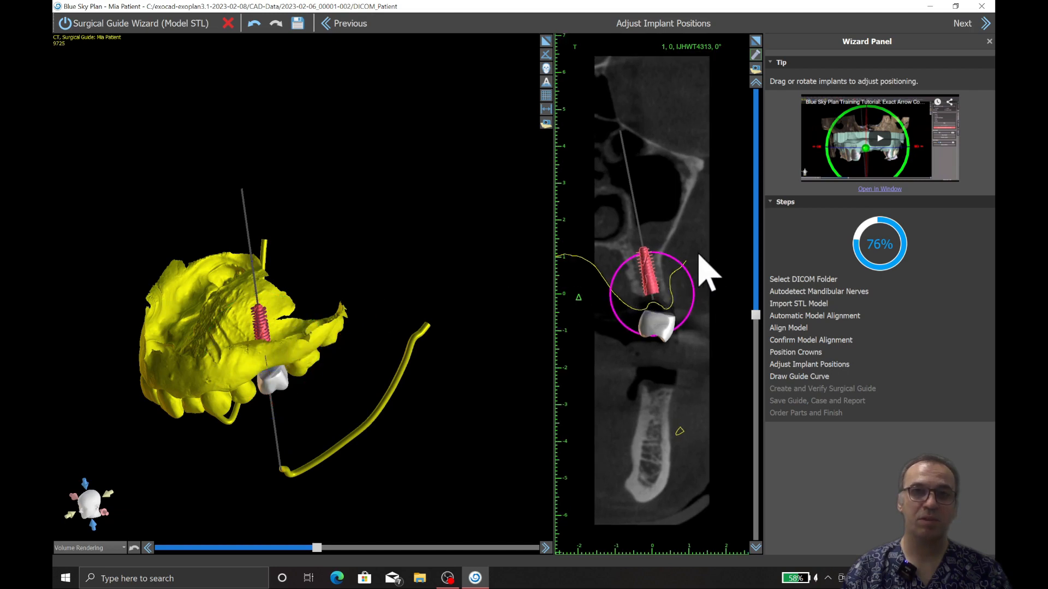
Step: Straighten the implant between the neighbouring teeth on the cross-section turned to -65° and proceed to the guide curve stage
left_click_drag(756, 315, 762, 397)
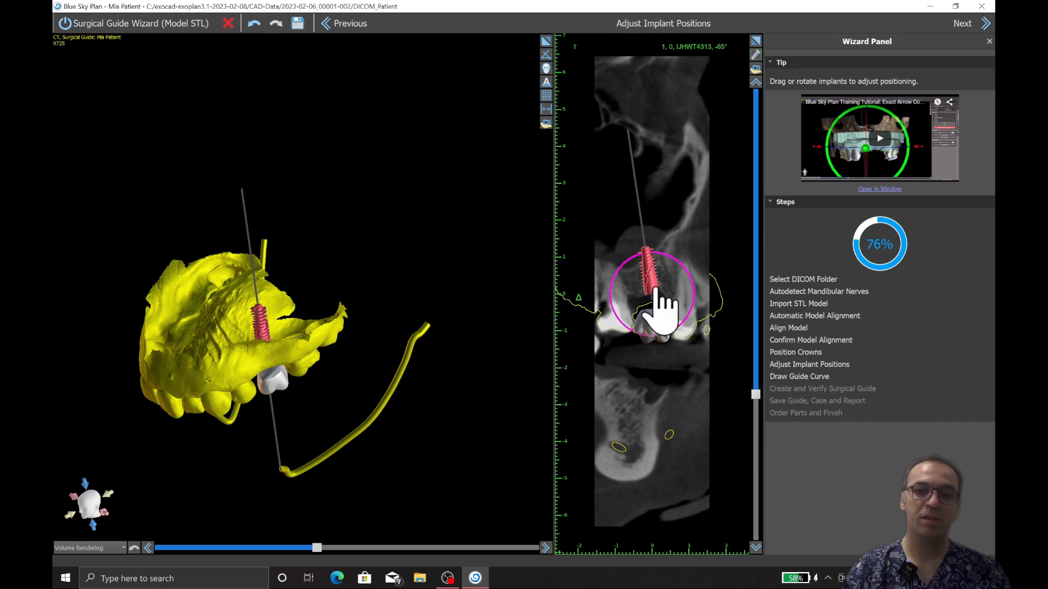
left_click_drag(665, 255, 671, 257)
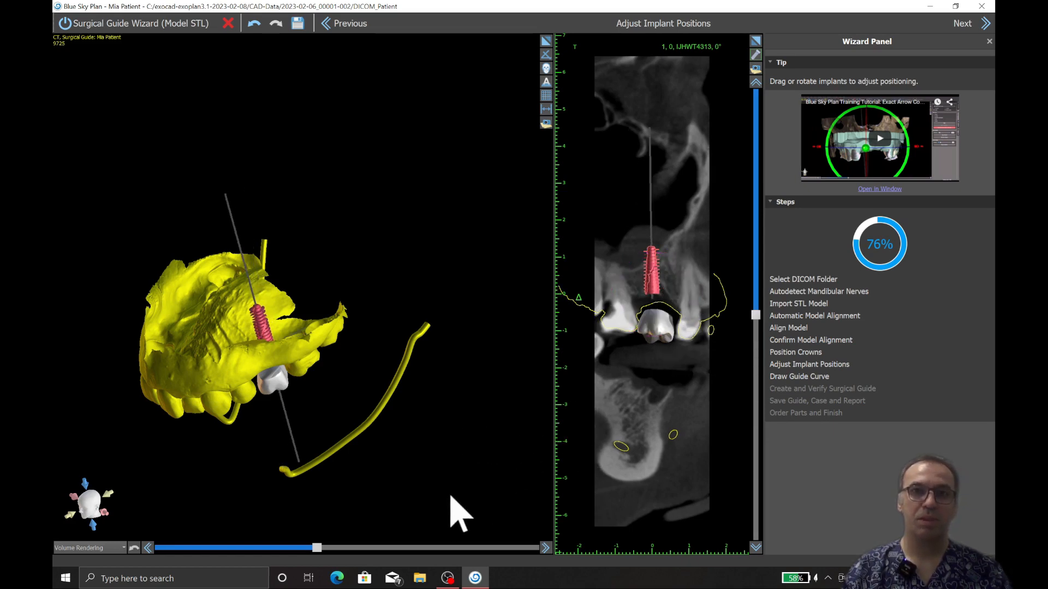
left_click(962, 24)
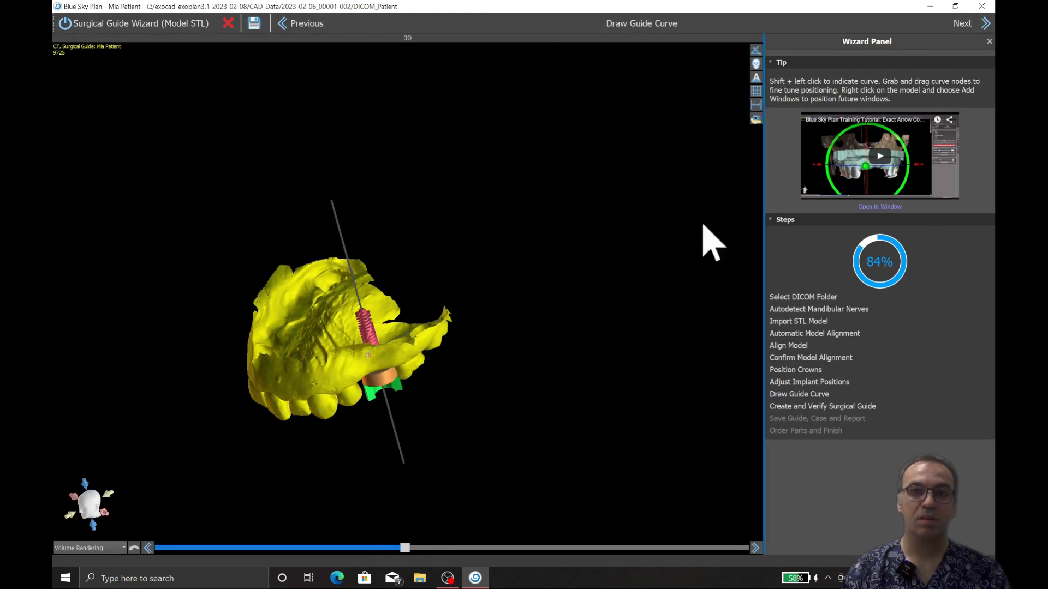
Step: Draw a closed guide curve around the implant site and the neighbouring teeth, along both the cheek and palatal sides
left_click_drag(702, 234, 381, 244)
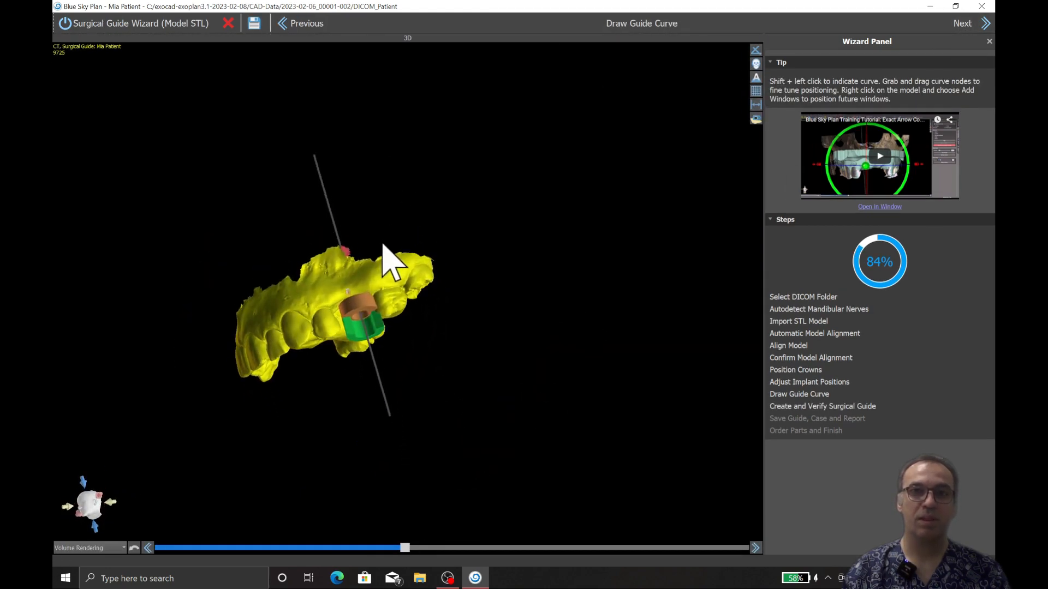
left_click(967, 27)
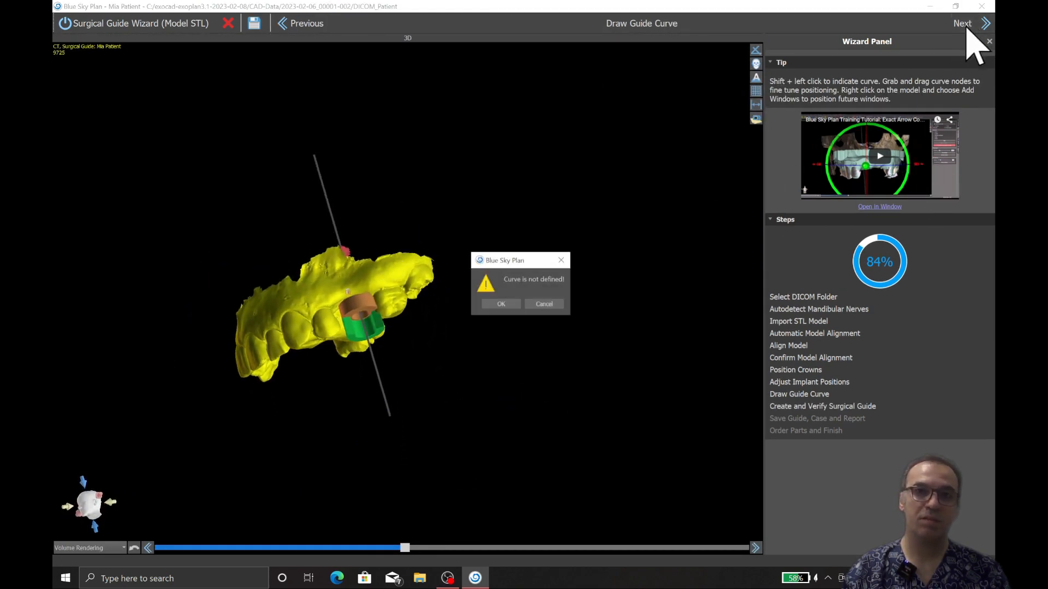
left_click(497, 304)
left_click_drag(431, 383, 400, 256)
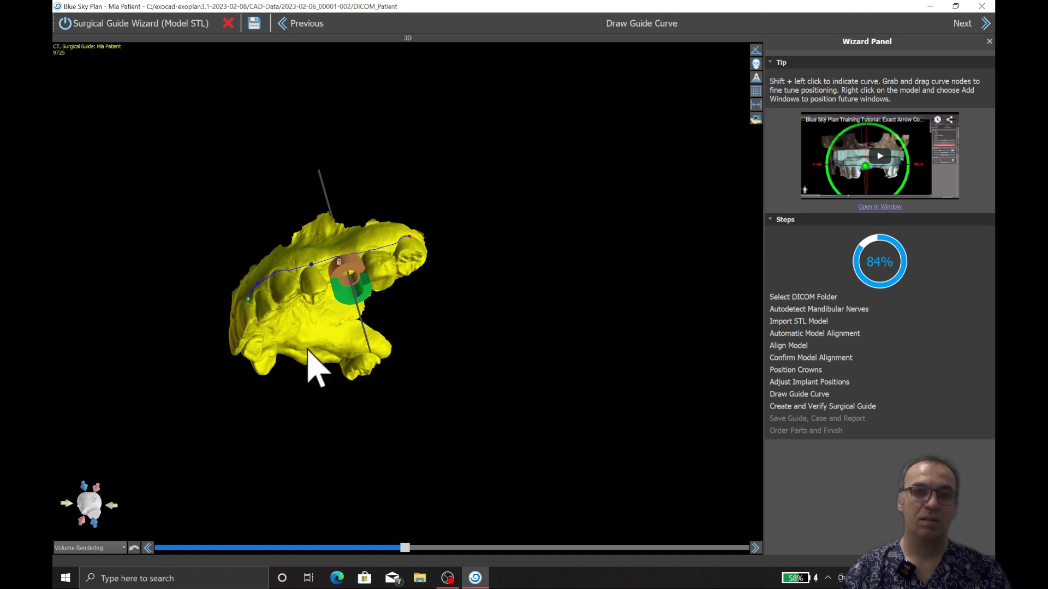
left_click_drag(309, 351, 267, 213)
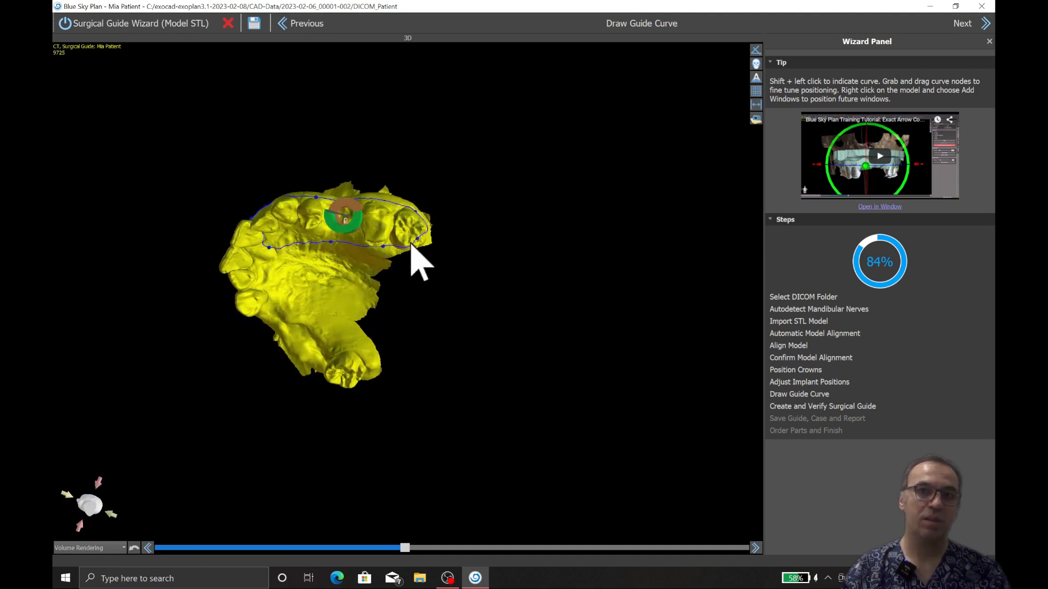
Step: Shift the palatal nodes of the guide curve further onto the palate and generate the surgical guide
left_click_drag(412, 261, 381, 240)
scroll(376, 219, "up", 3)
left_click_drag(371, 195, 362, 212)
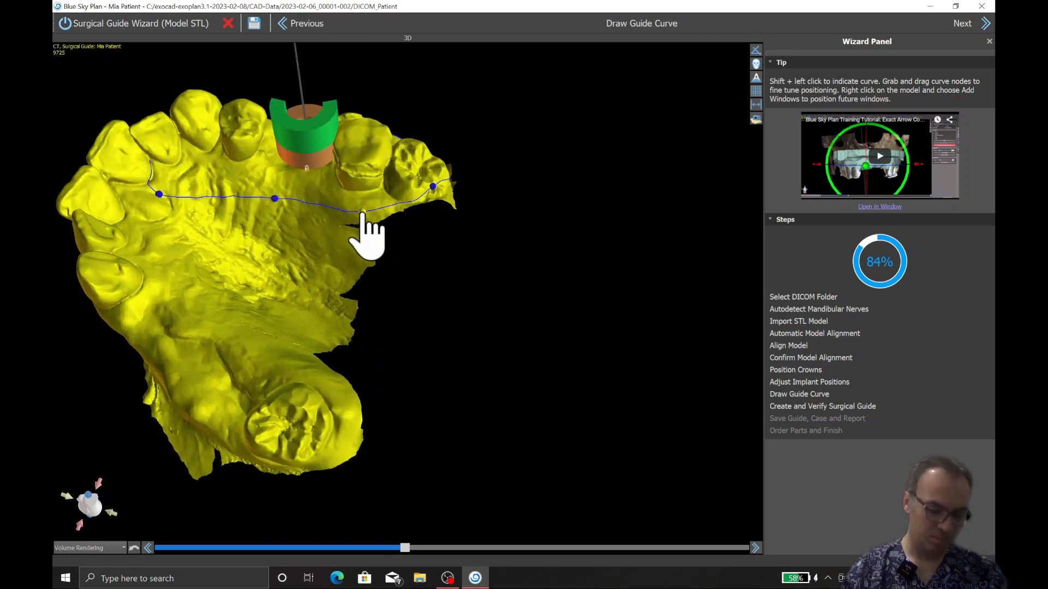
left_click_drag(275, 199, 277, 207)
left_click_drag(159, 194, 162, 203)
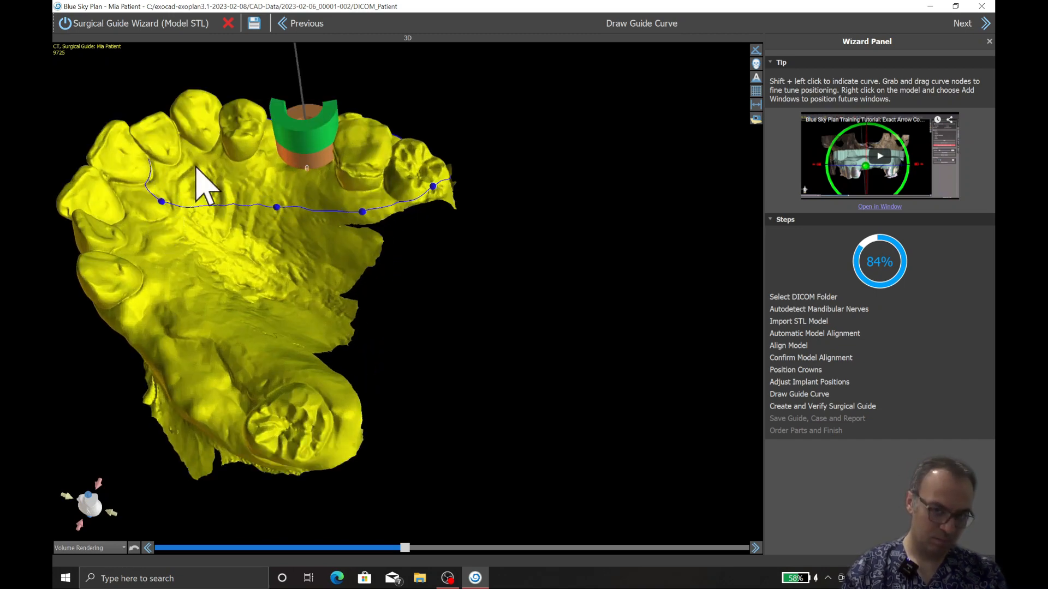
left_click_drag(196, 166, 224, 227)
left_click_drag(398, 193, 433, 165)
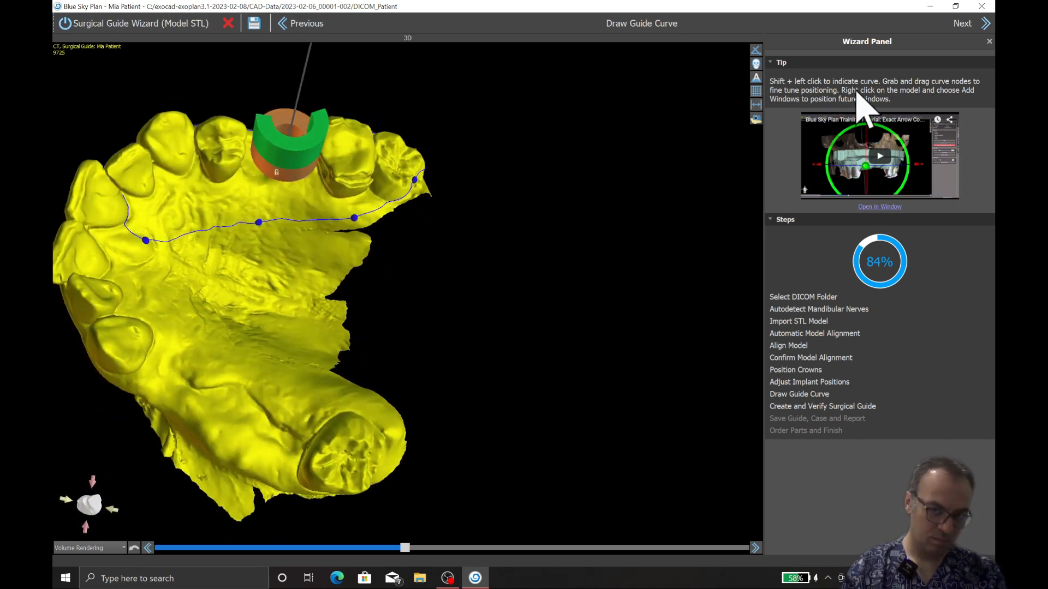
left_click(962, 25)
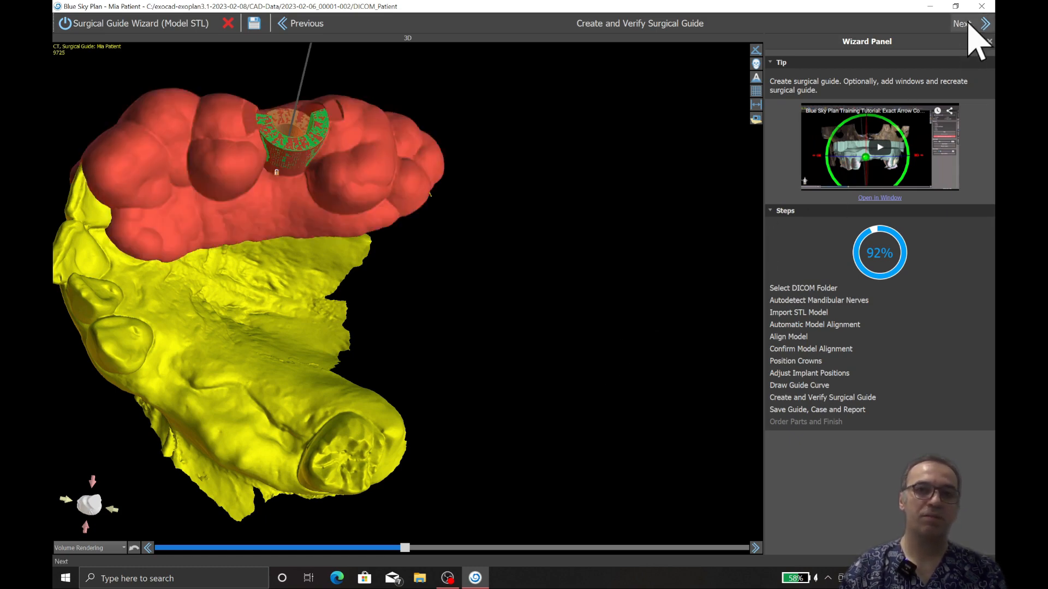
Step: Save the guide and case to a new folder named 4.11 SINGLE IMPLANT inside NEW BLUESKY on the backup (E:) drive
left_click(969, 24)
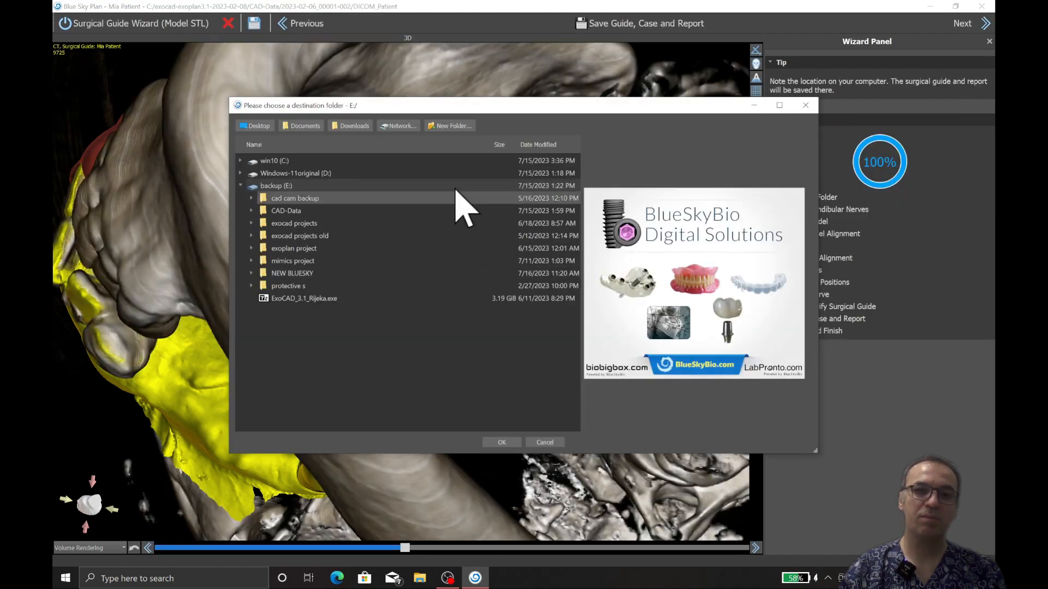
left_click_drag(513, 105, 602, 104)
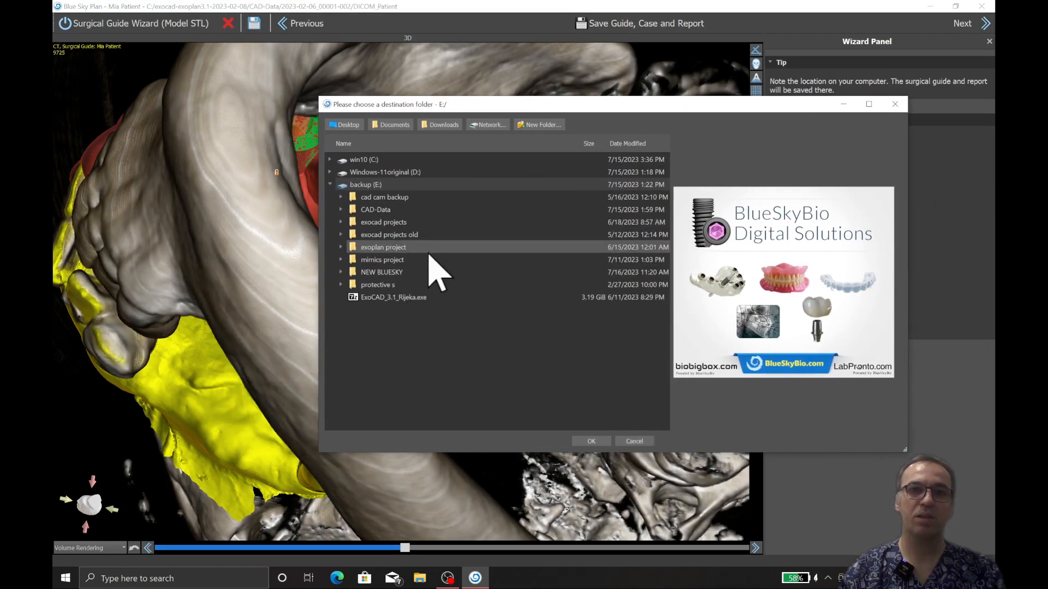
double_click(357, 272)
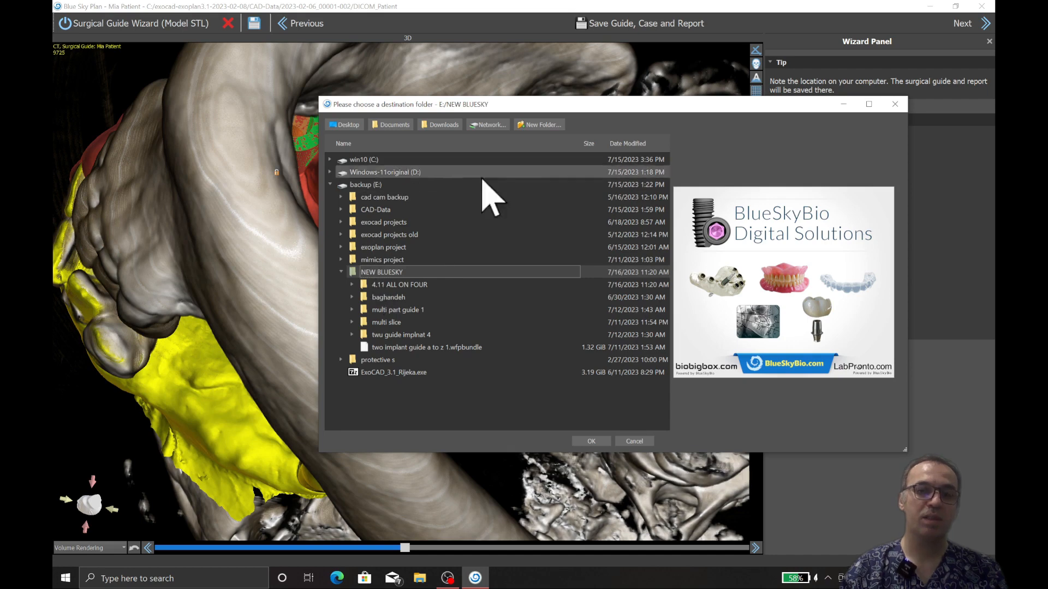
left_click(541, 125)
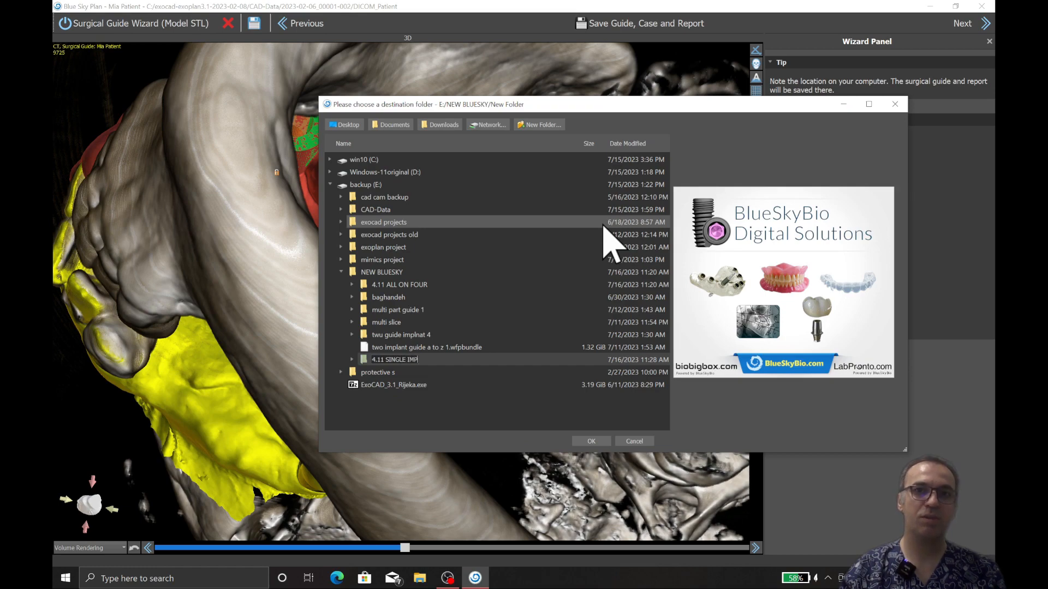
key("Return")
key("Return")
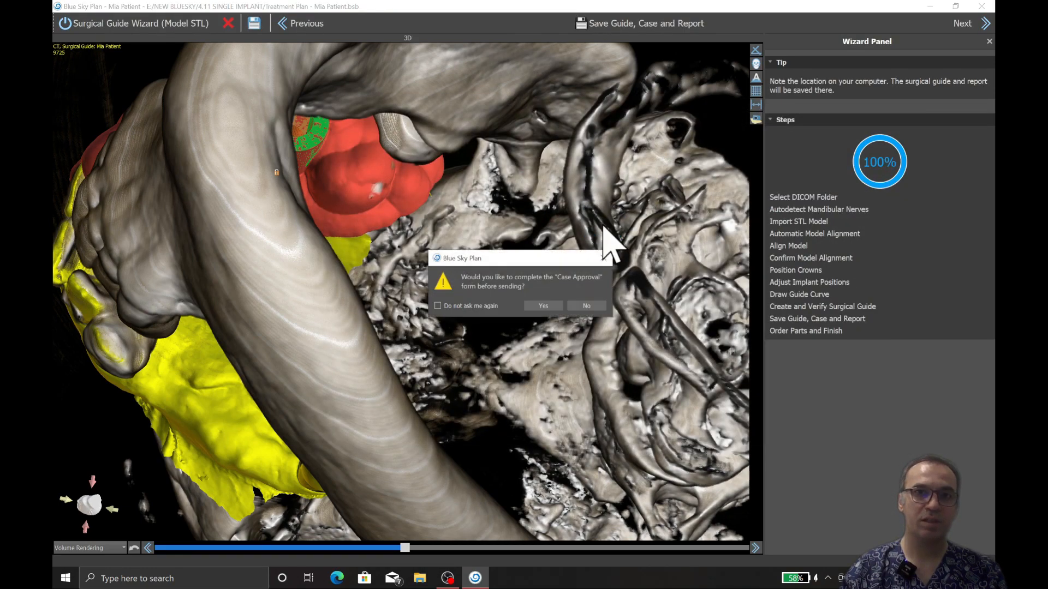
Step: Approve the planning and the surgical guide in the Case Approval form, save it, and decline sending the files now
left_click(553, 306)
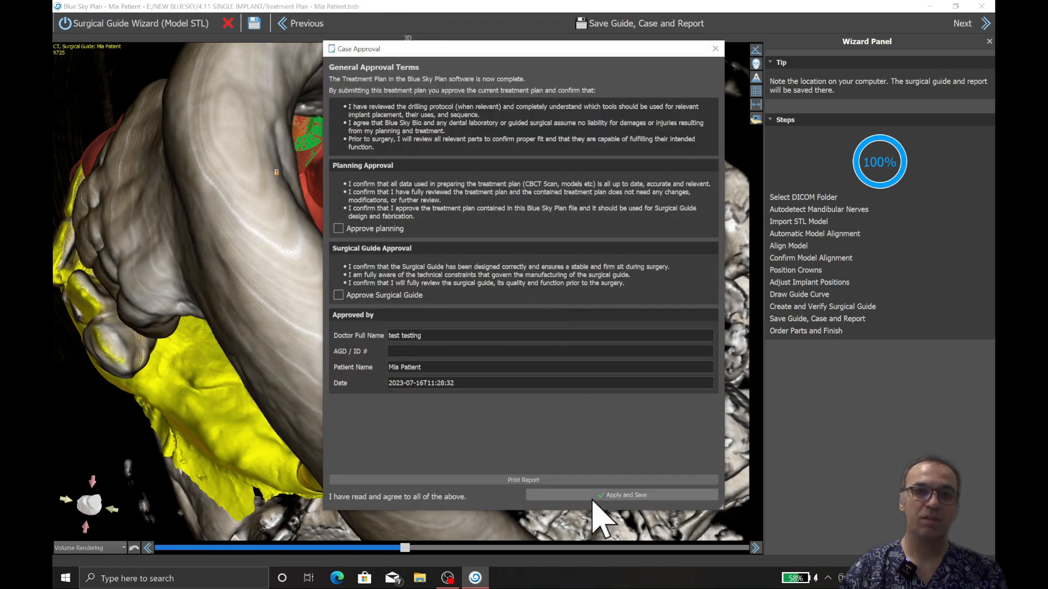
left_click(593, 499)
left_click(580, 297)
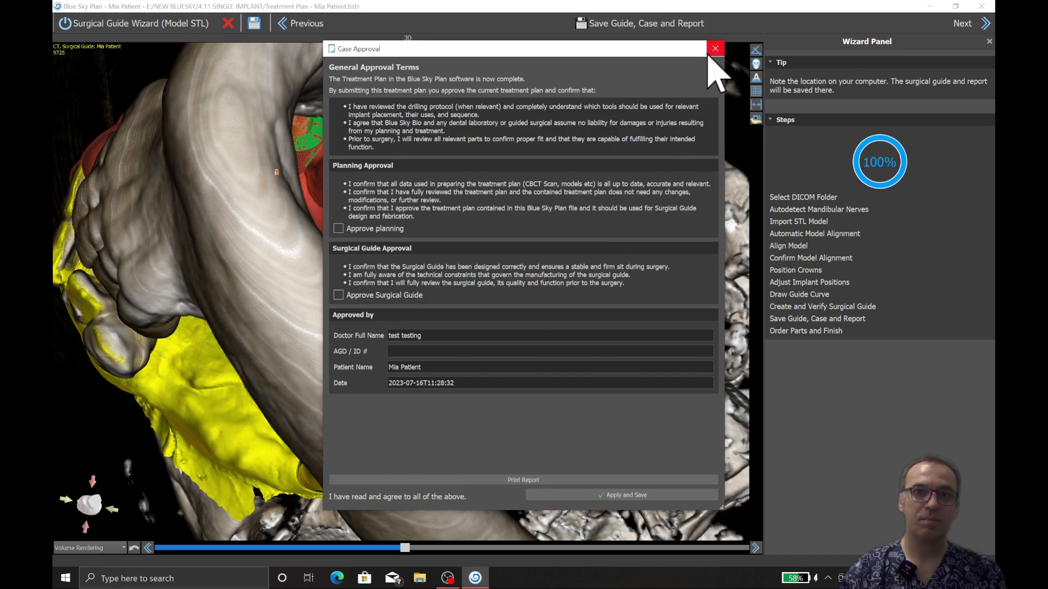
left_click(339, 228)
left_click(338, 294)
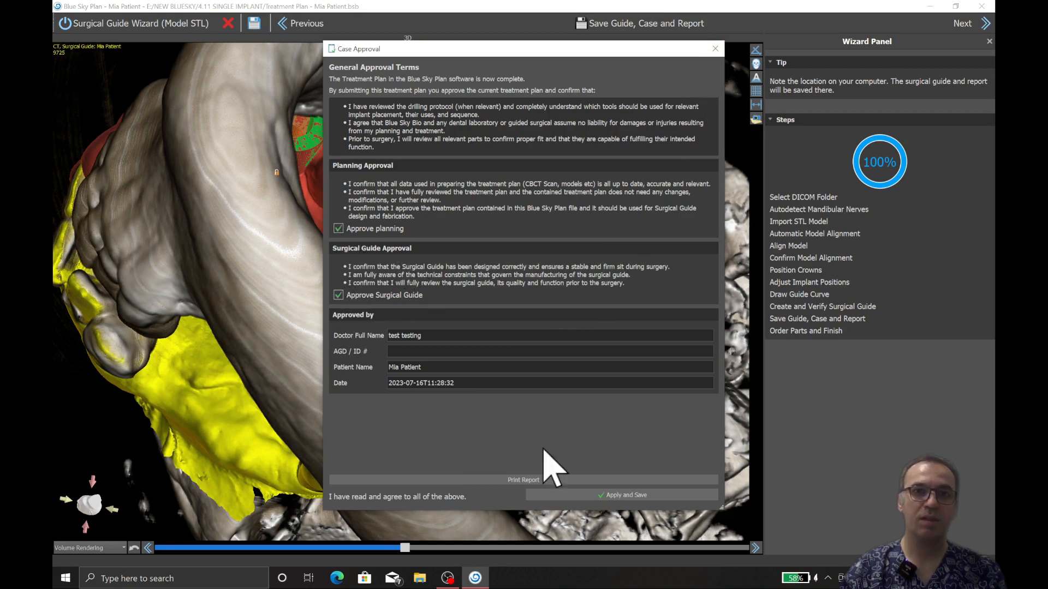
left_click(592, 496)
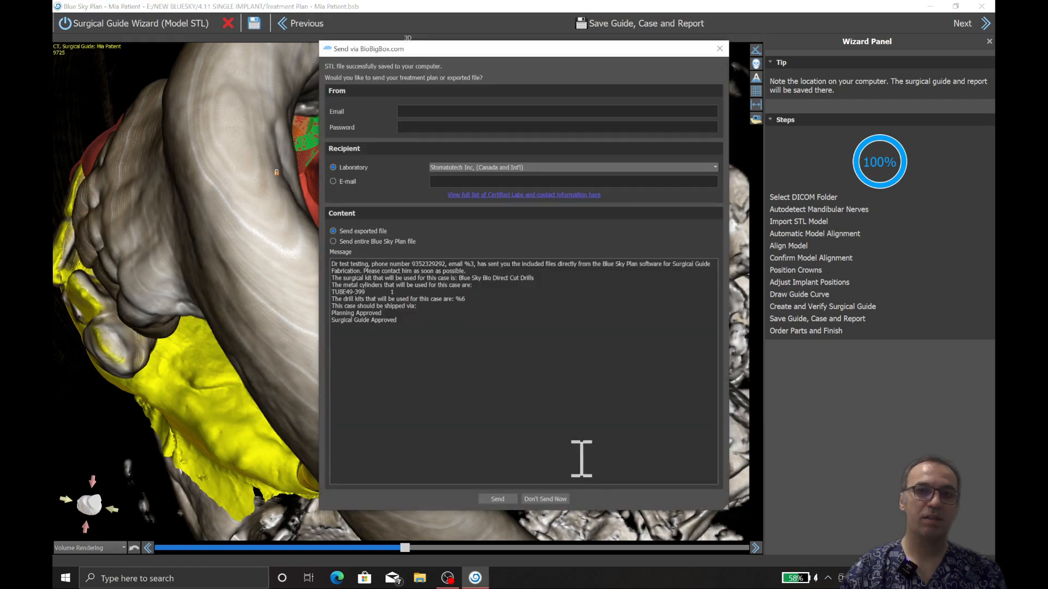
left_click(558, 499)
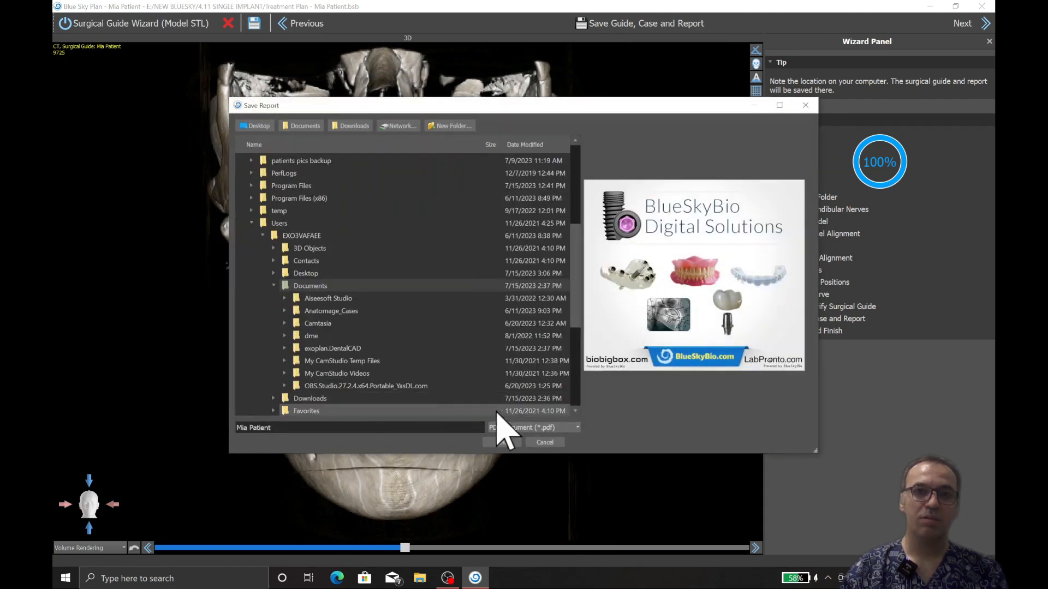
Step: Save the planning report as a PDF document in the 4.11 SINGLE IMPLANT folder inside NEW BLUESKY on the backup (E:) drive
left_click(251, 224)
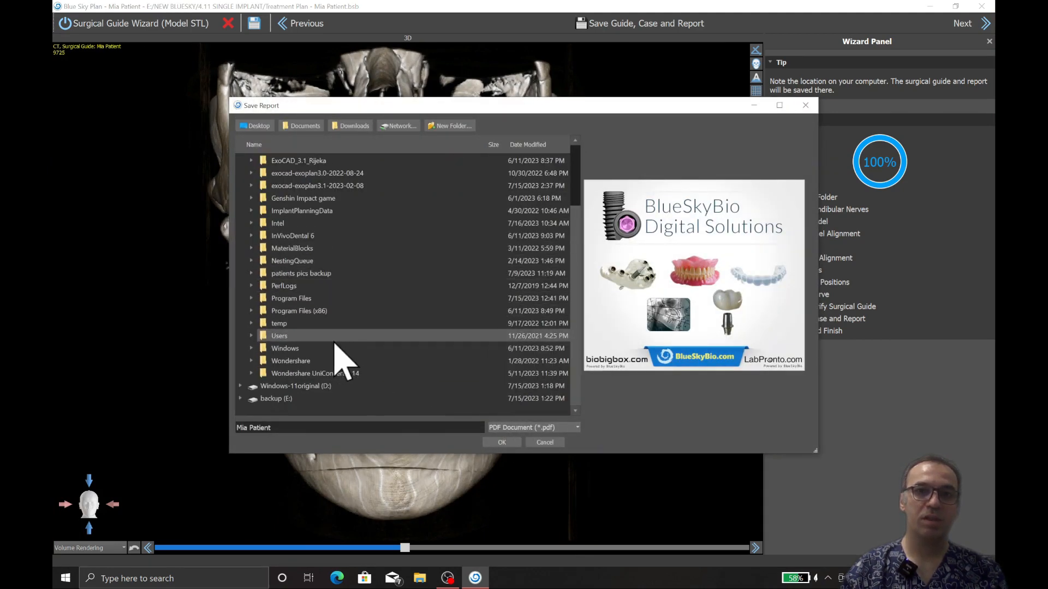
left_click(240, 399)
scroll(364, 377, "down", 3)
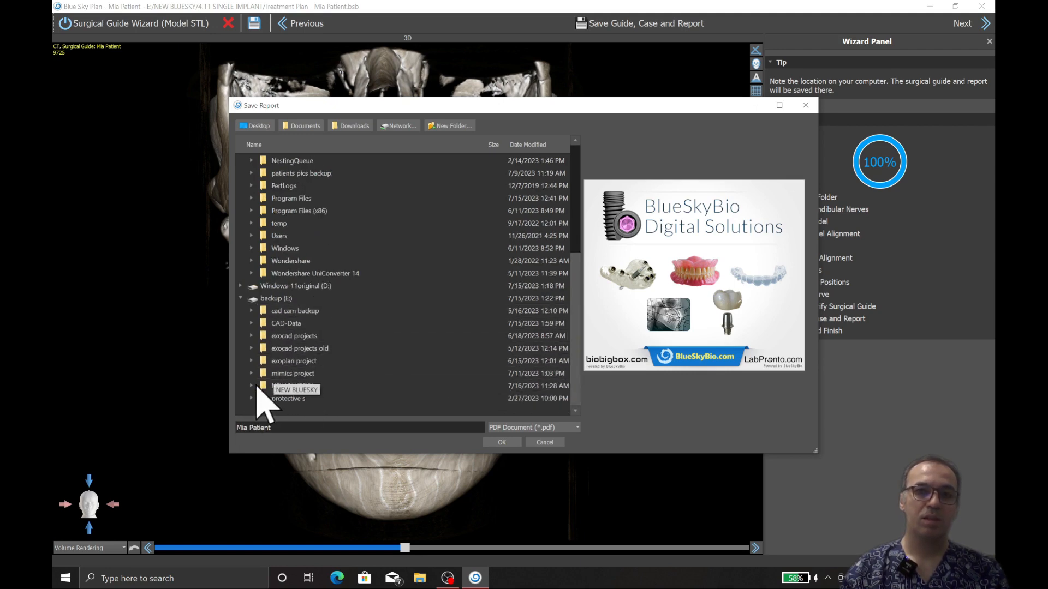
left_click(252, 386)
left_click(350, 410)
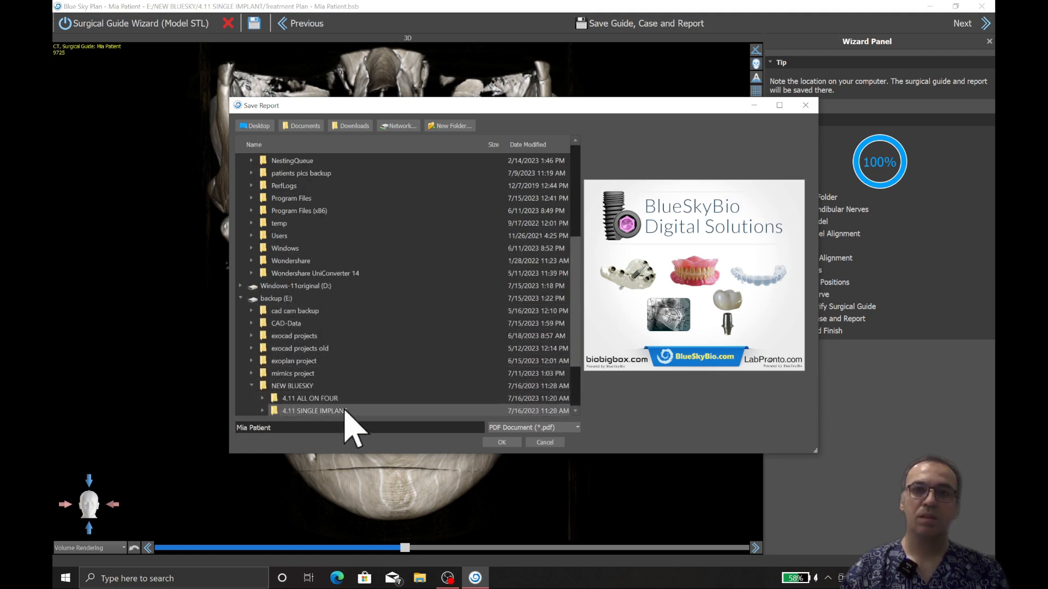
left_click(500, 443)
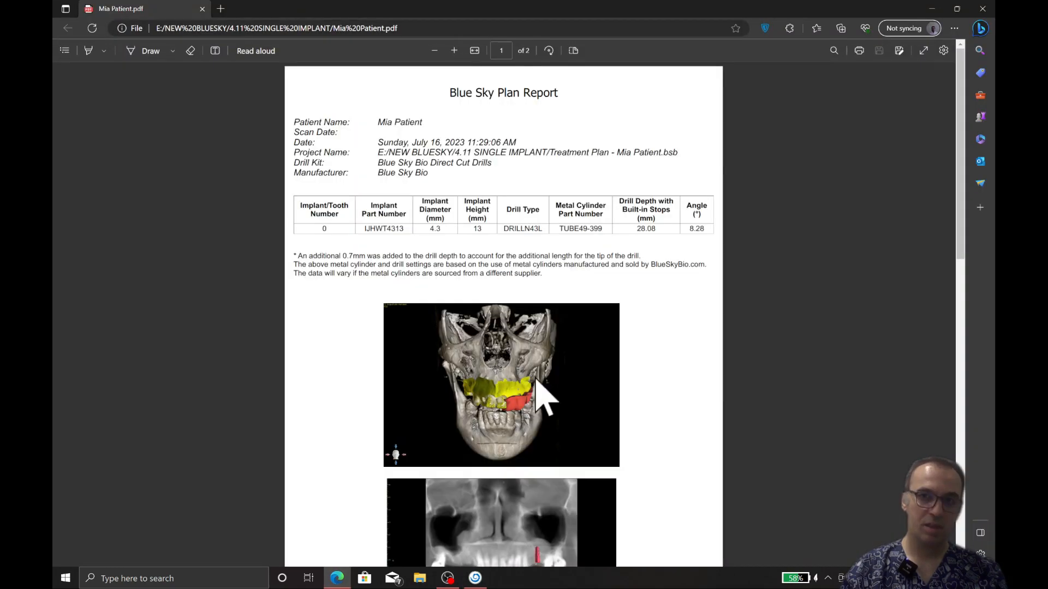
Step: Look through both pages of the PDF report, checking the implant data and planning images, and switch back to Blue Sky Plan
scroll(584, 386, "down", 12)
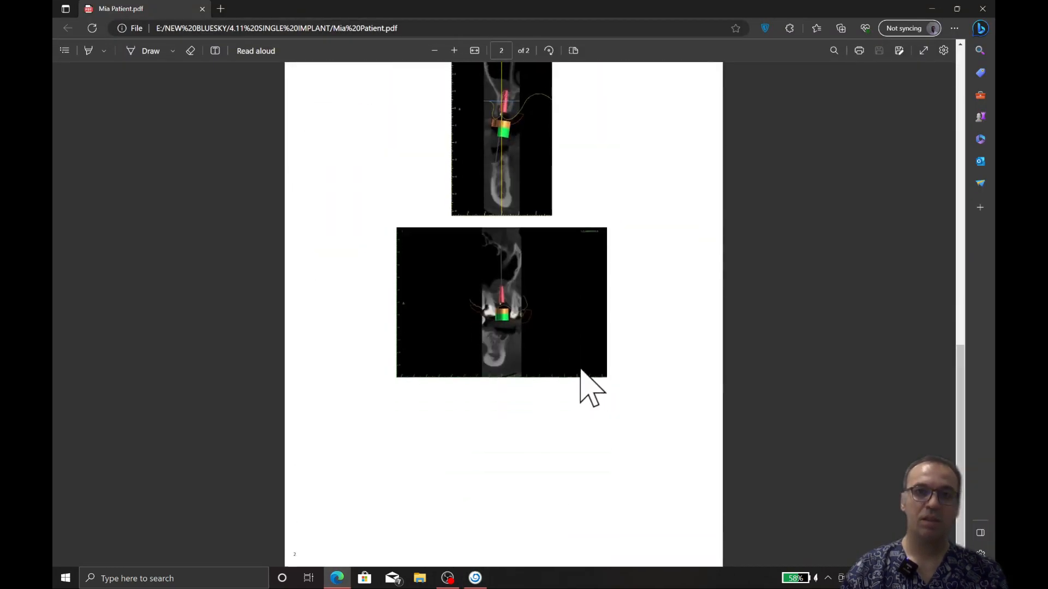
scroll(581, 372, "up", 12)
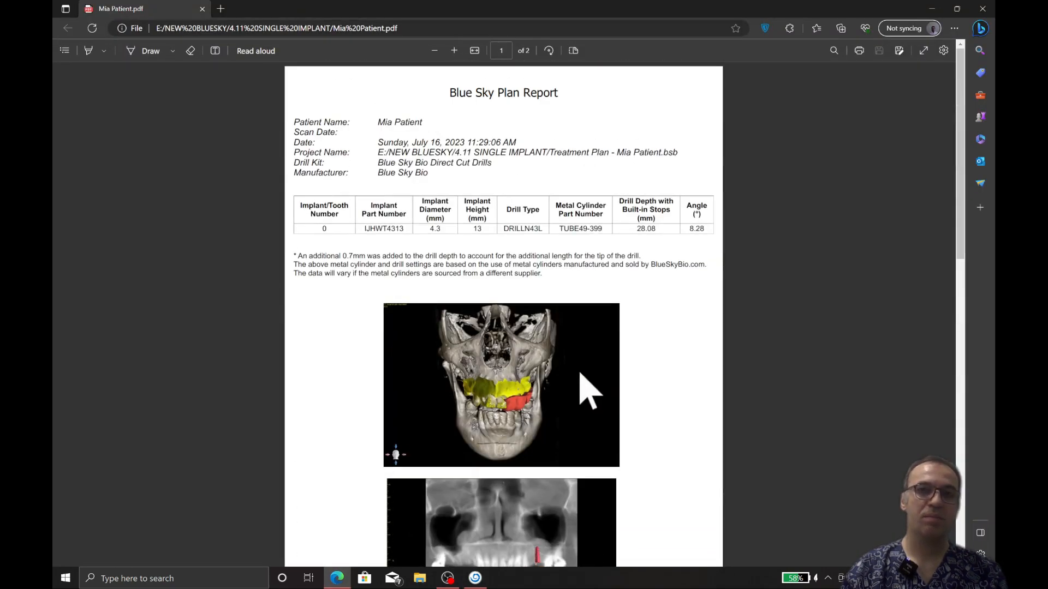
mouse_move(476, 582)
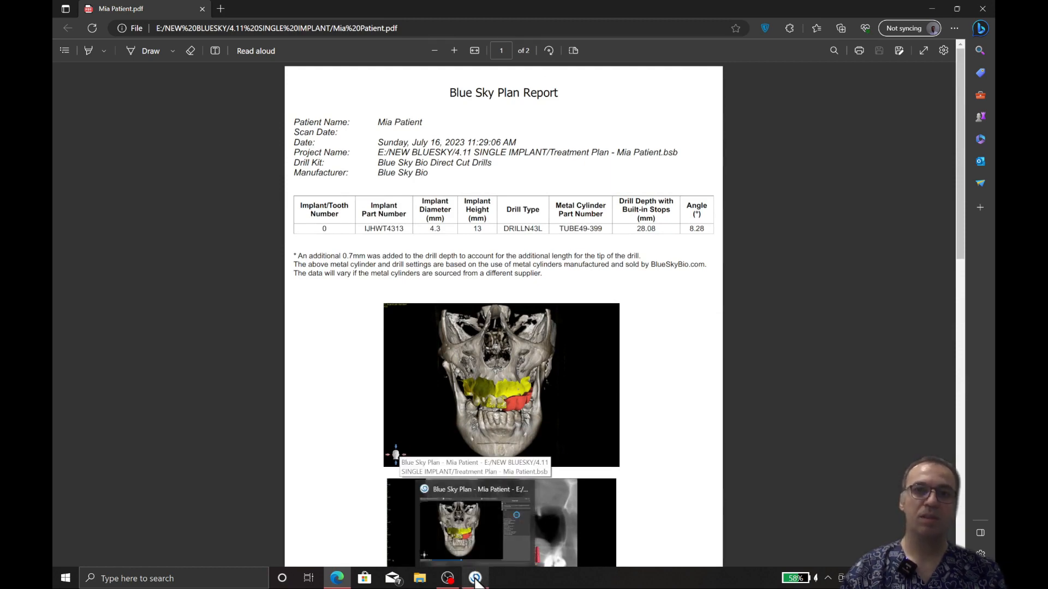
left_click(476, 581)
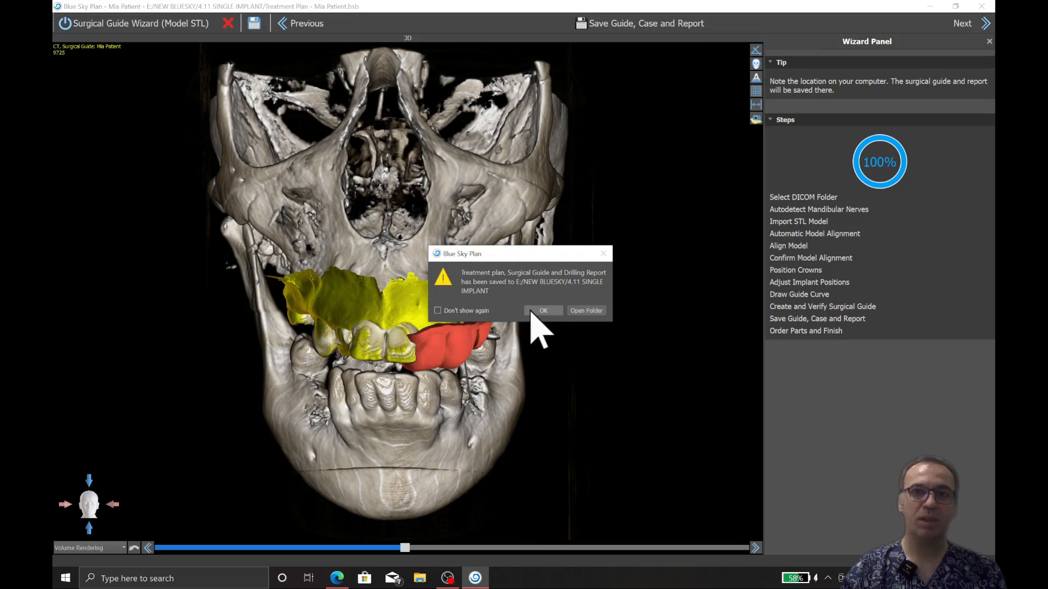